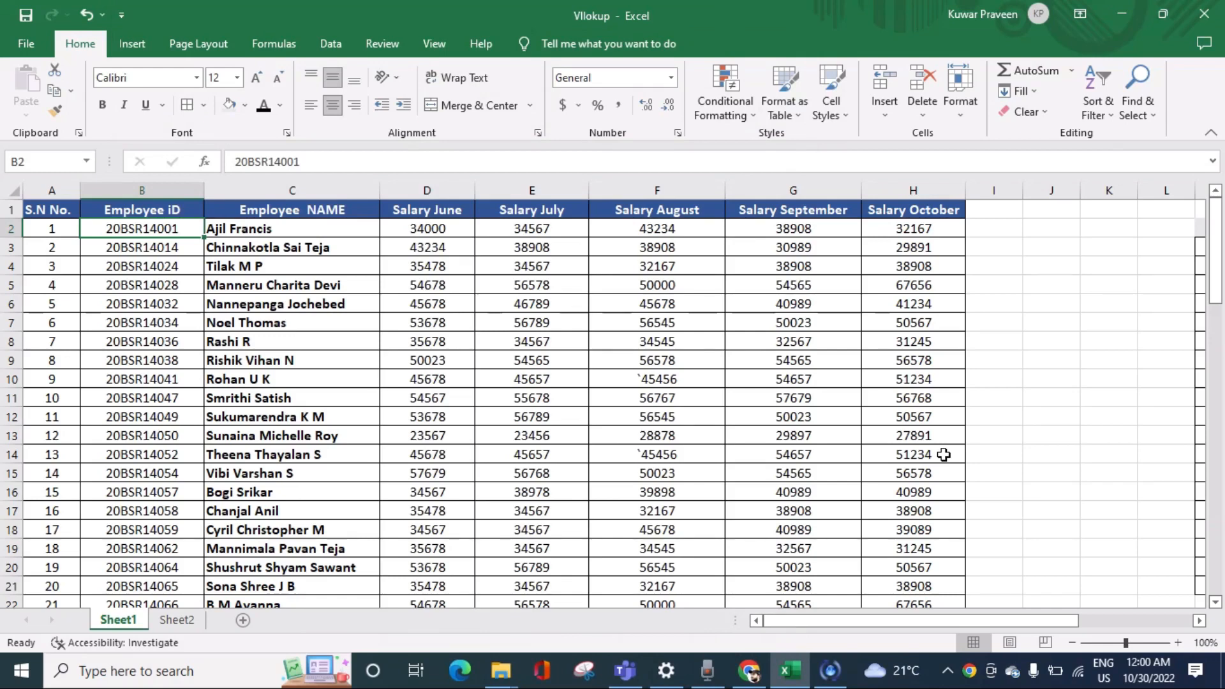
Step: Review the VLOOKUP definition on Sheet2 and select the picture showing the function's syntax
{"action": "left_click", "coordinate": [180, 620]}
{"action": "left_click", "coordinate": [569, 317]}
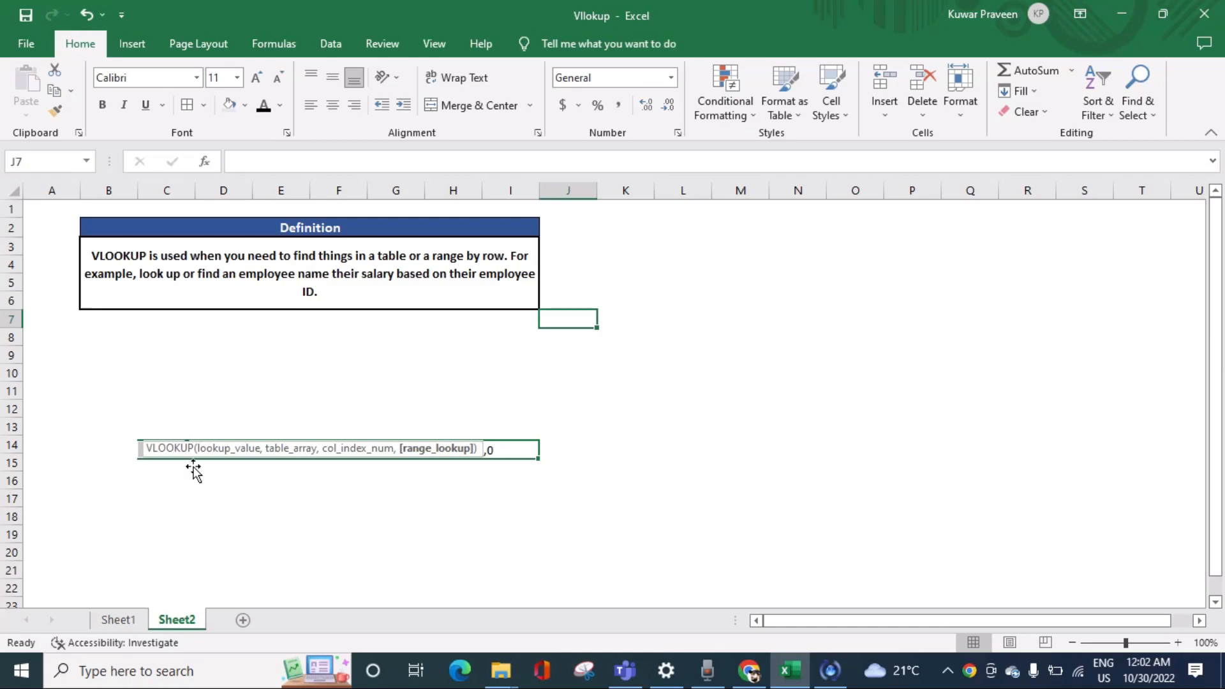
{"action": "left_click", "coordinate": [156, 450]}
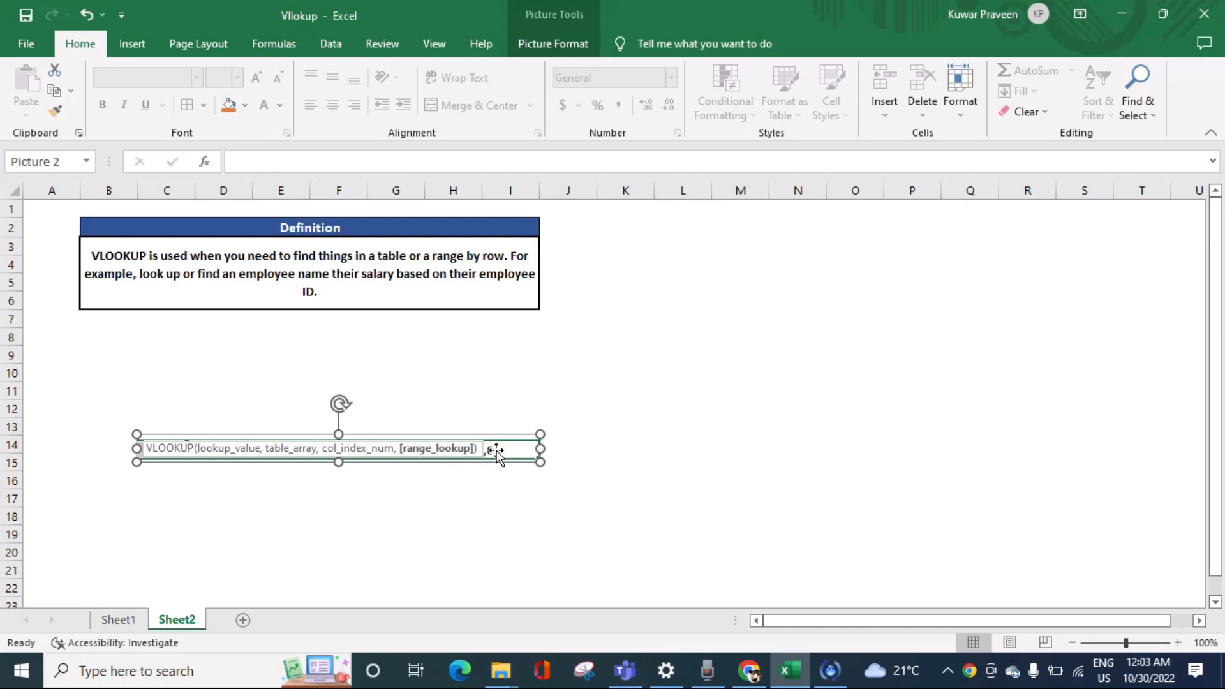
Step: Go back to Sheet1 and examine the Employee ID column from its first record to its last
{"action": "left_click", "coordinate": [118, 620]}
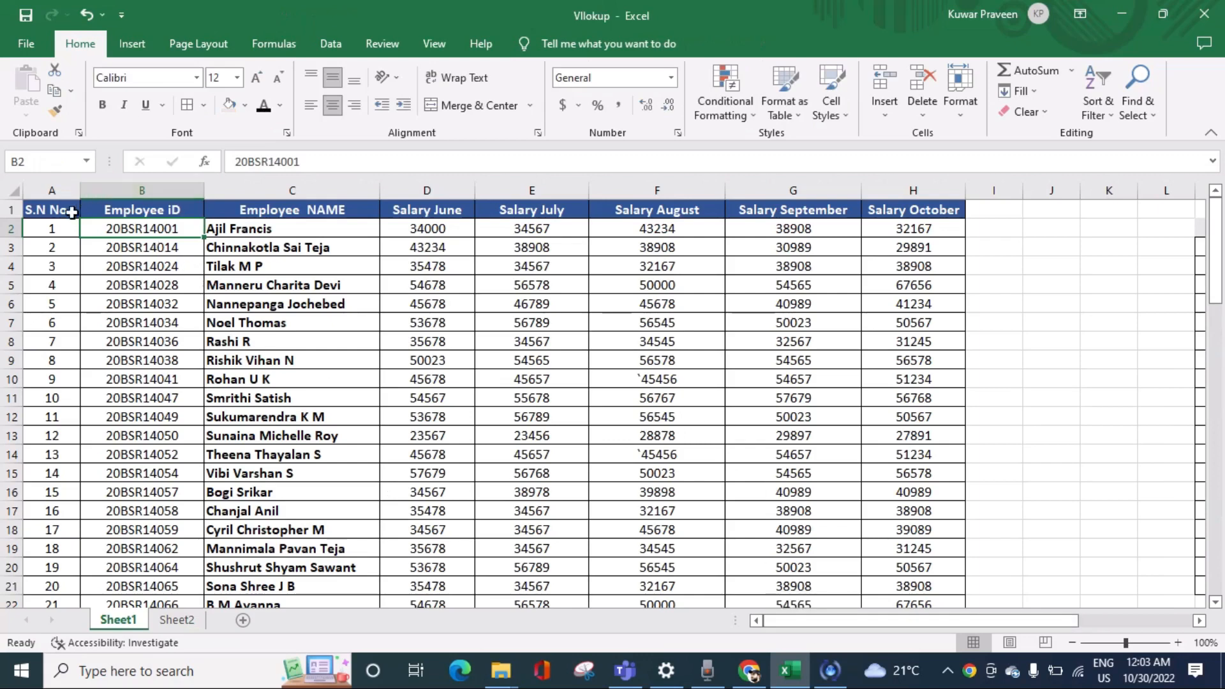
{"action": "left_click", "coordinate": [160, 211]}
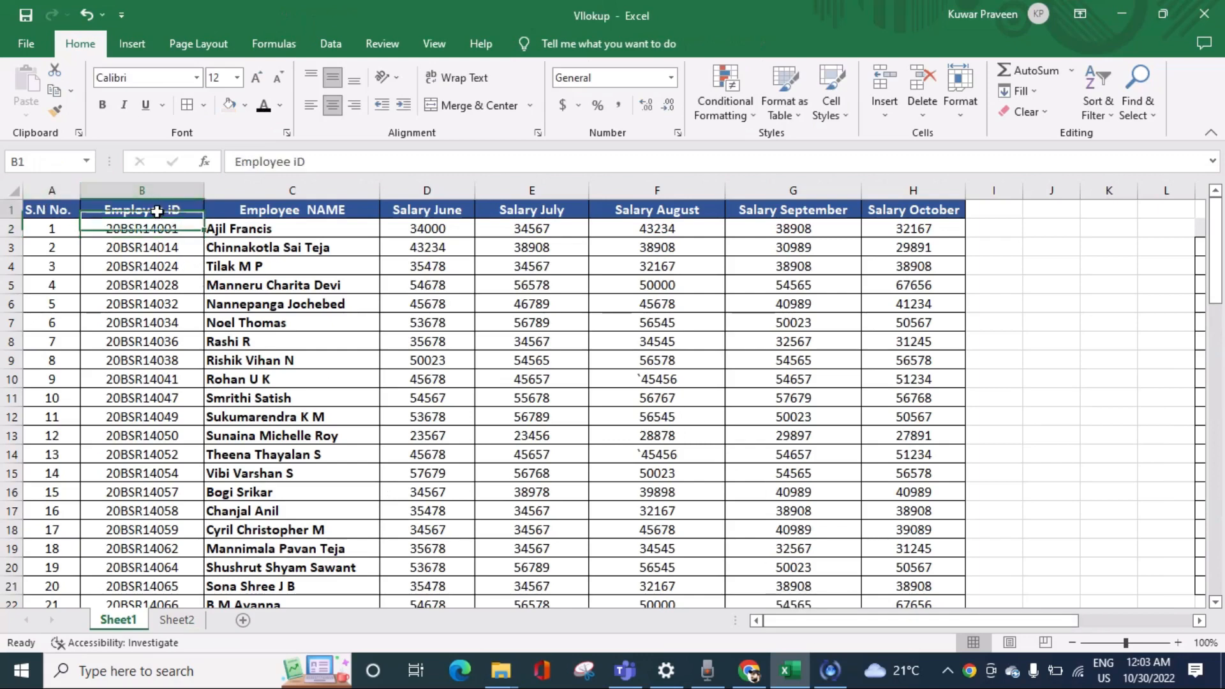
{"action": "key", "text": "Down"}
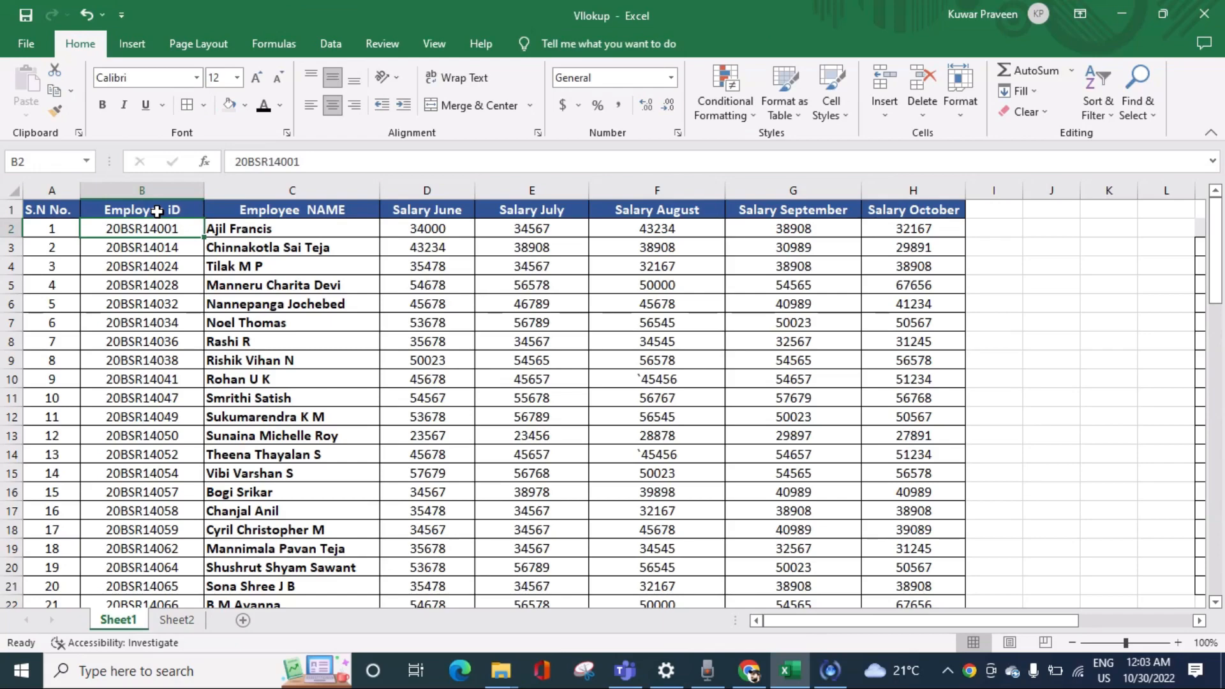
{"action": "key", "text": "ctrl+shift+Down"}
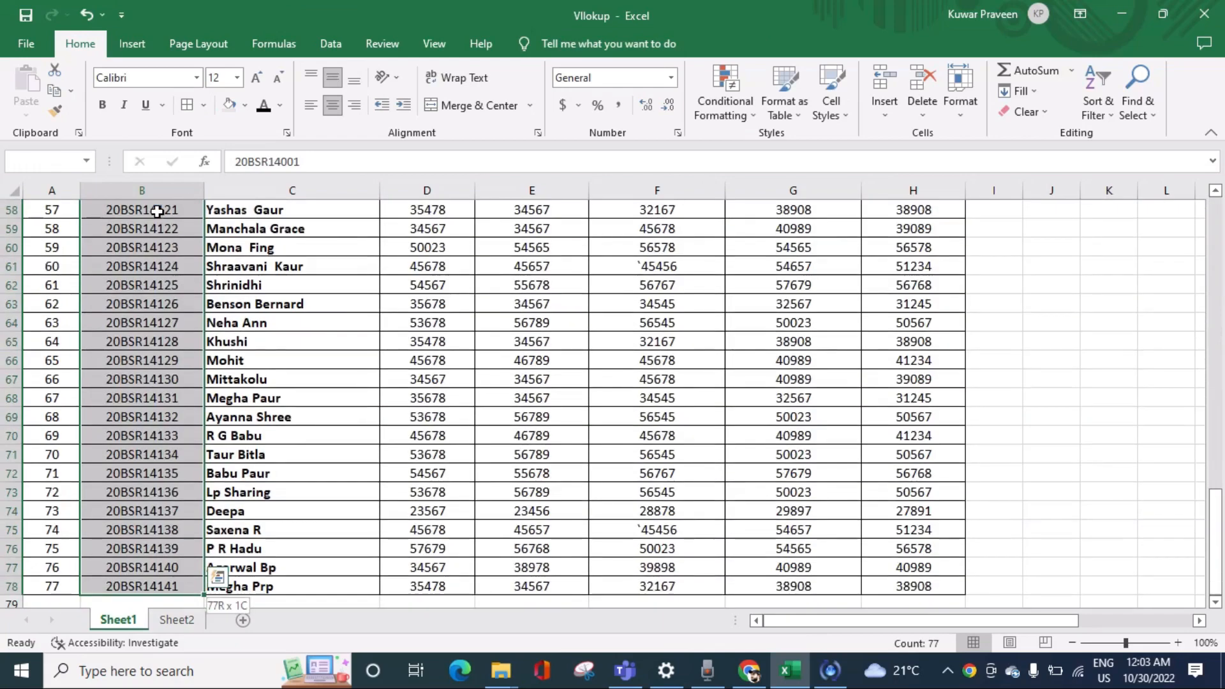
{"action": "key", "text": "ctrl+shift+Up"}
{"action": "key", "text": "Down"}
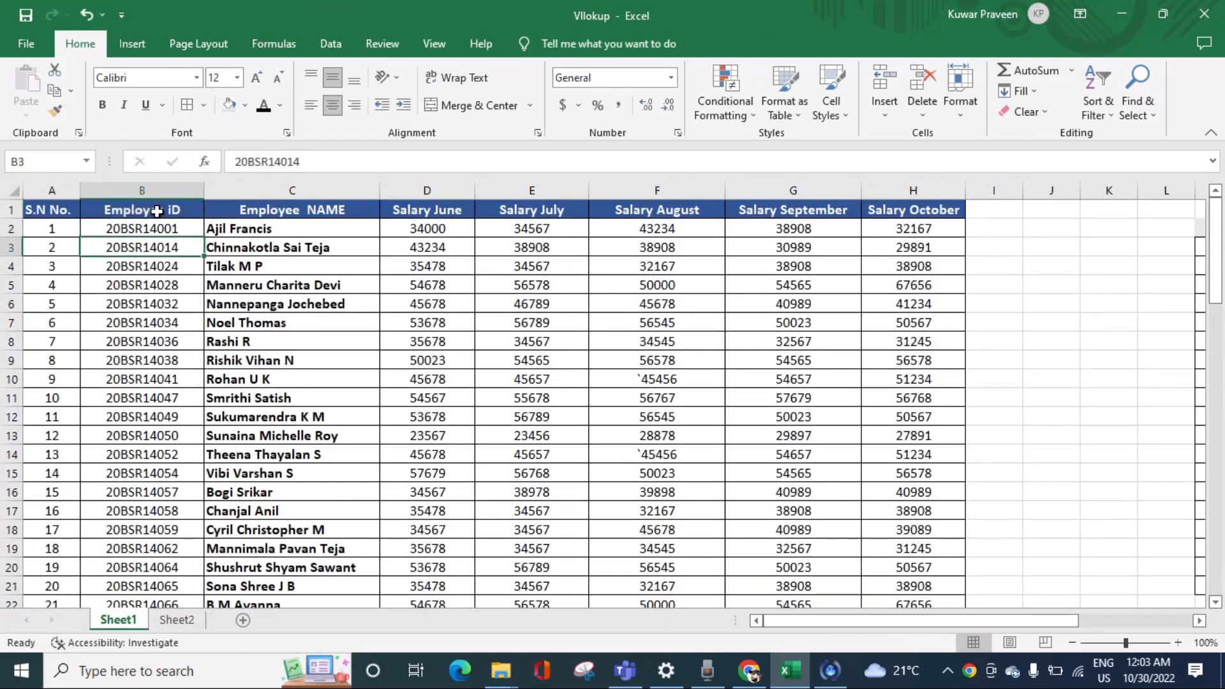
{"action": "key", "text": "Up"}
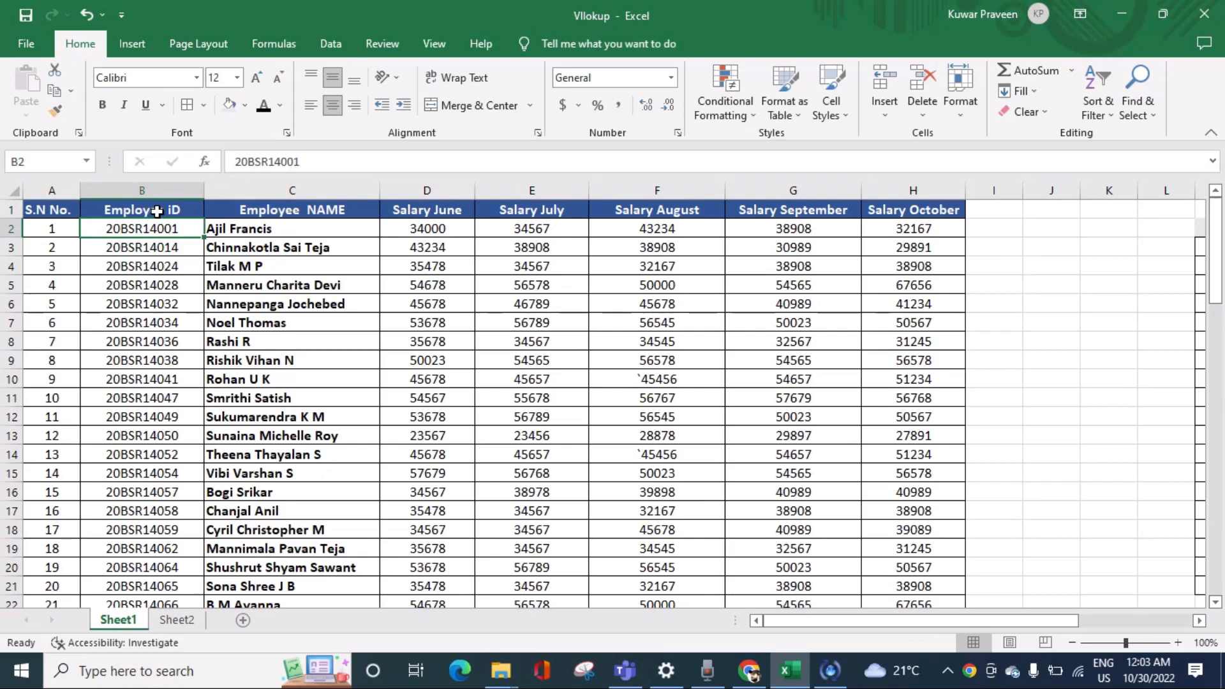
Step: Examine the salary columns and the lookup table in columns M to O with its Employee ID, Employee Name and Salary in Sep fields
{"action": "key", "text": "Right"}
{"action": "key", "text": "Right"}
{"action": "key", "text": "Right"}
{"action": "key", "text": "Right"}
{"action": "key", "text": "Right"}
{"action": "key", "text": "Right"}
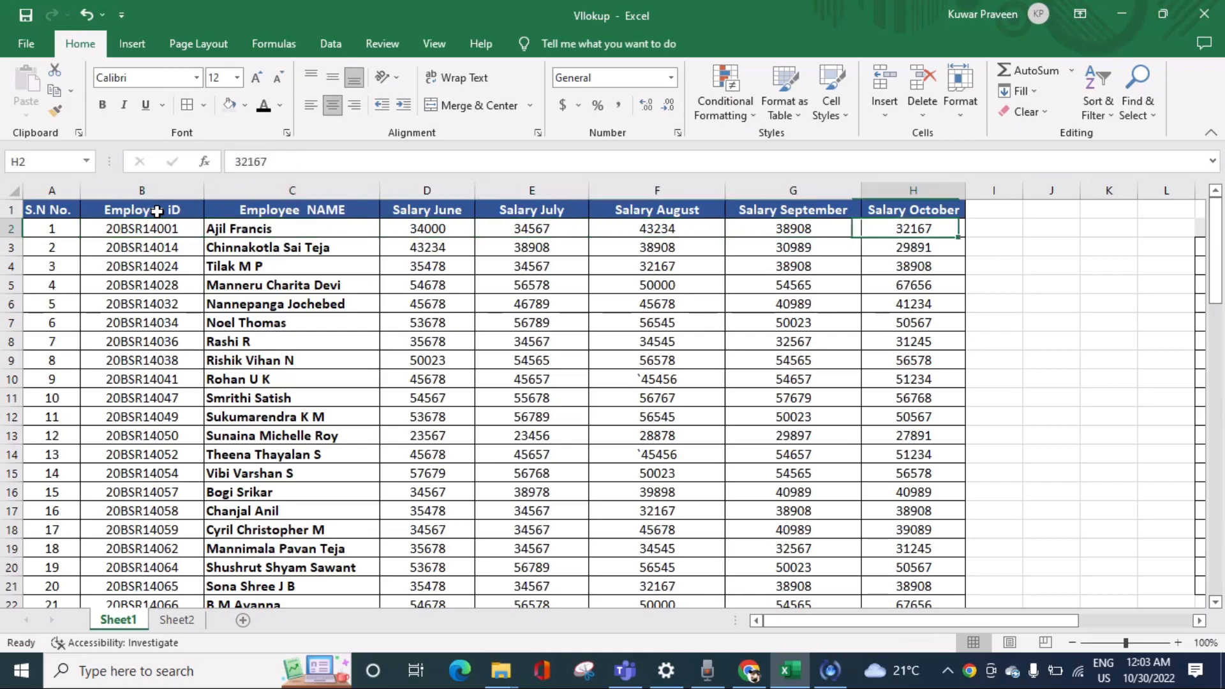
{"action": "key", "text": "Right"}
{"action": "key", "text": "Right"}
{"action": "key", "text": "Right"}
{"action": "key", "text": "Right"}
{"action": "key", "text": "Right"}
{"action": "key", "text": "Right"}
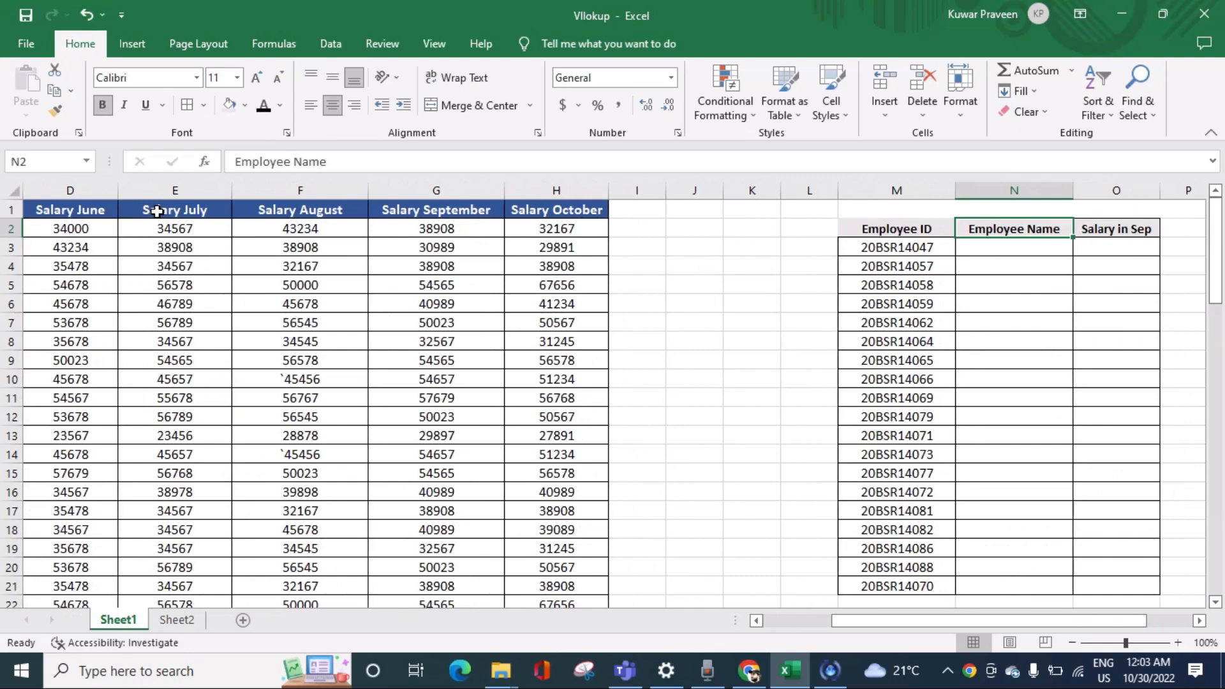
{"action": "key", "text": "Down"}
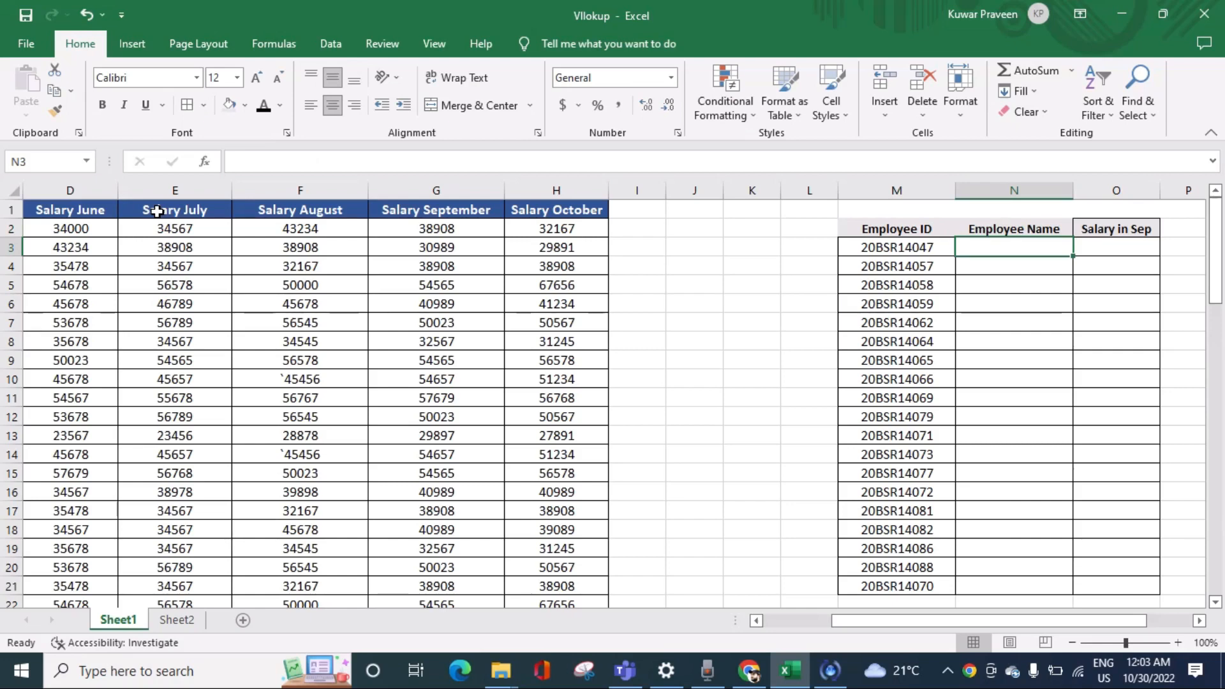
{"action": "key", "text": "Left"}
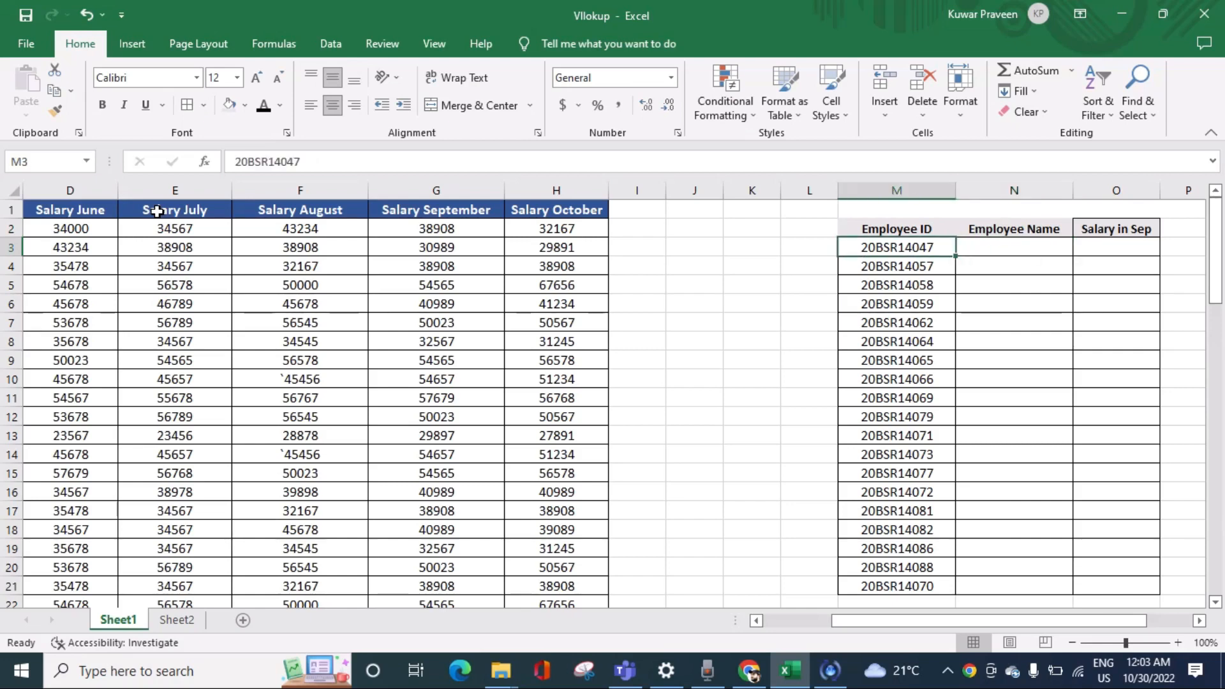
{"action": "key", "text": "Right"}
{"action": "key", "text": "Right"}
{"action": "key", "text": "Left"}
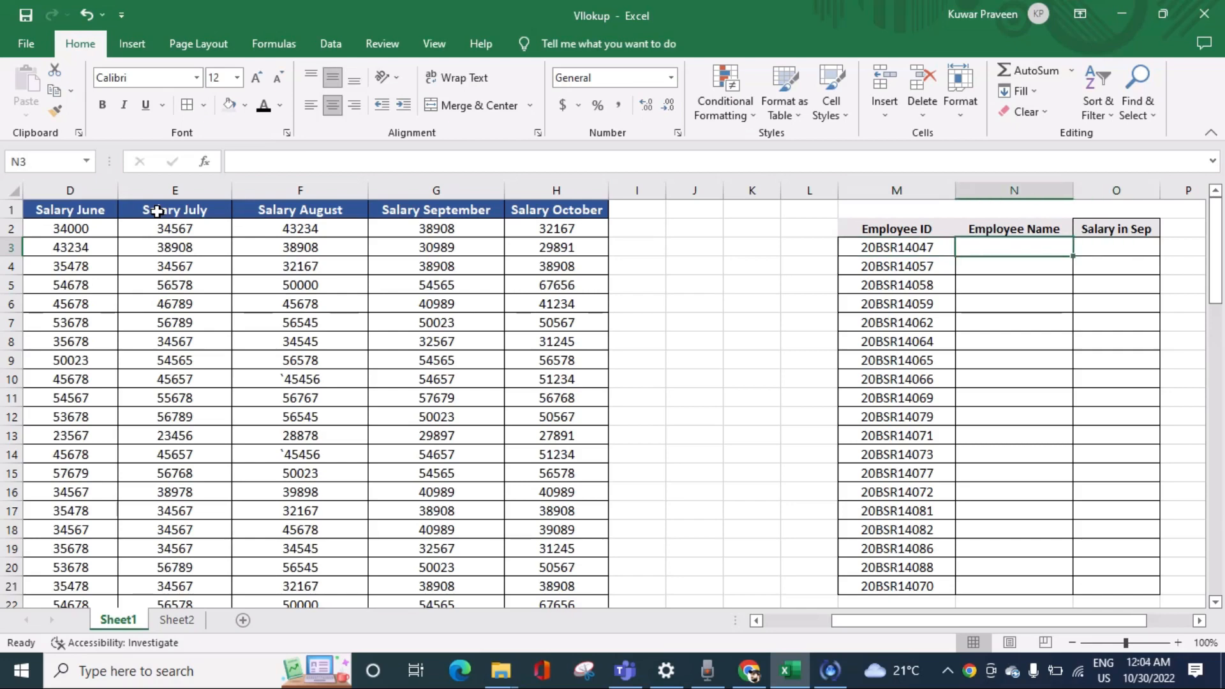
{"action": "key", "text": "Left"}
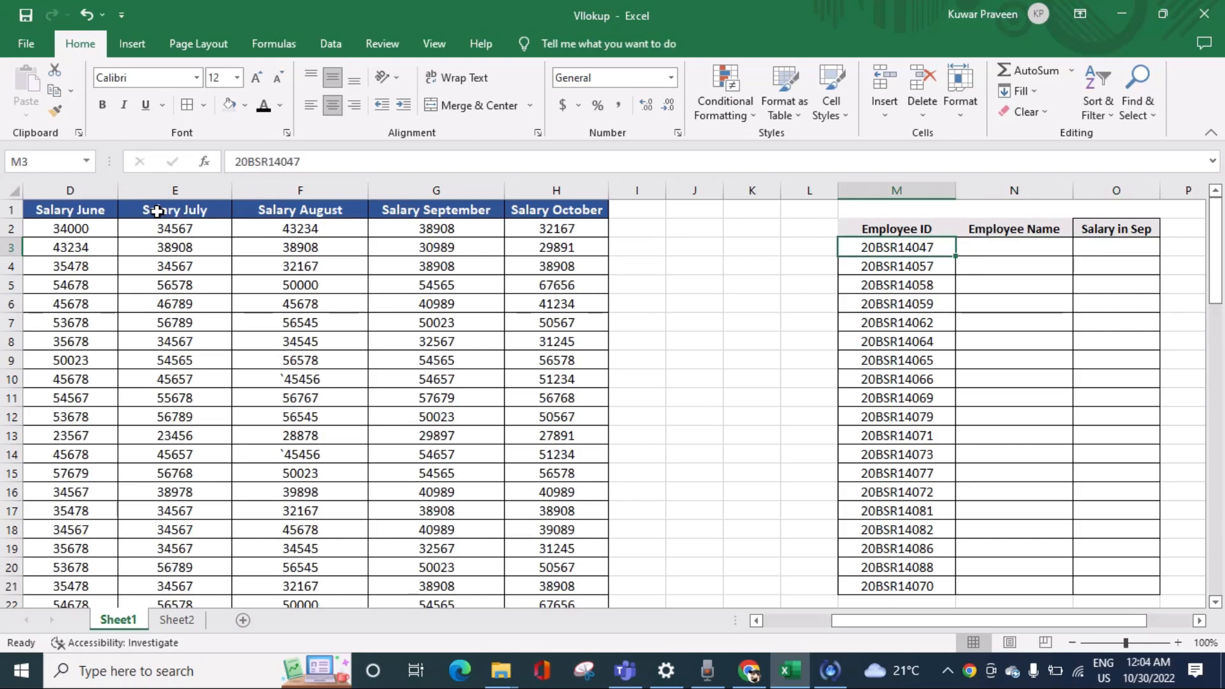
Step: Start a VLOOKUP formula in N3 under Employee Name with M3 as the lookup value
{"action": "key", "text": "Right"}
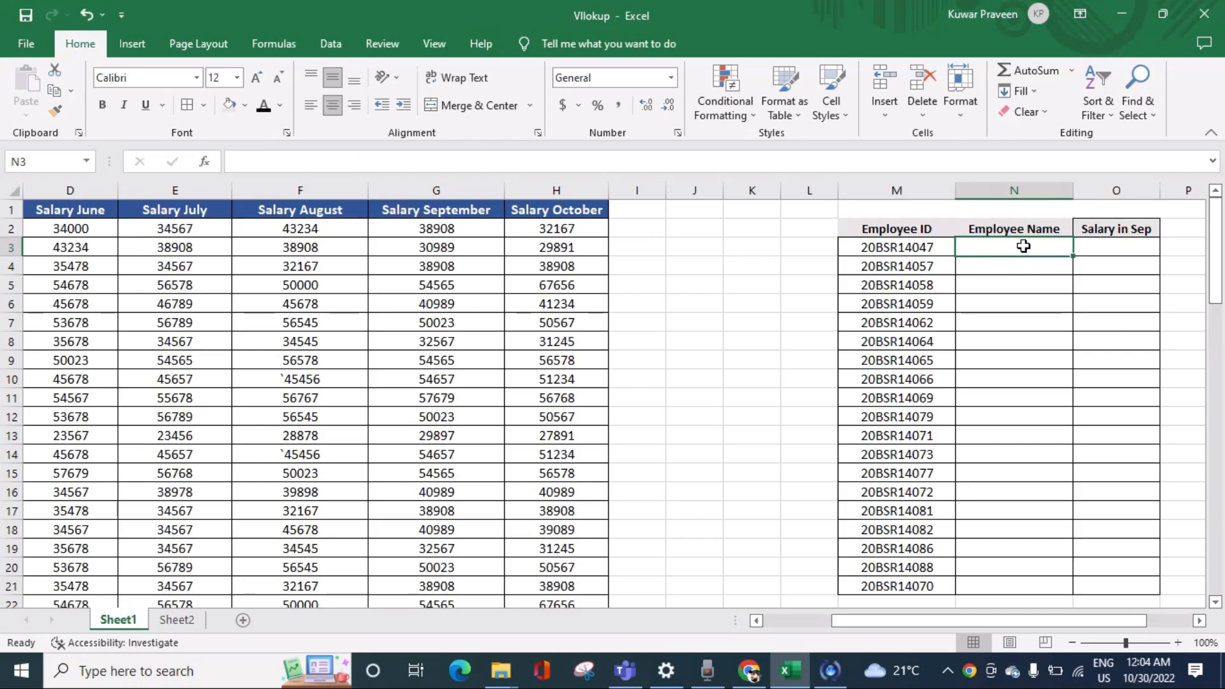
{"action": "type", "text": "="}
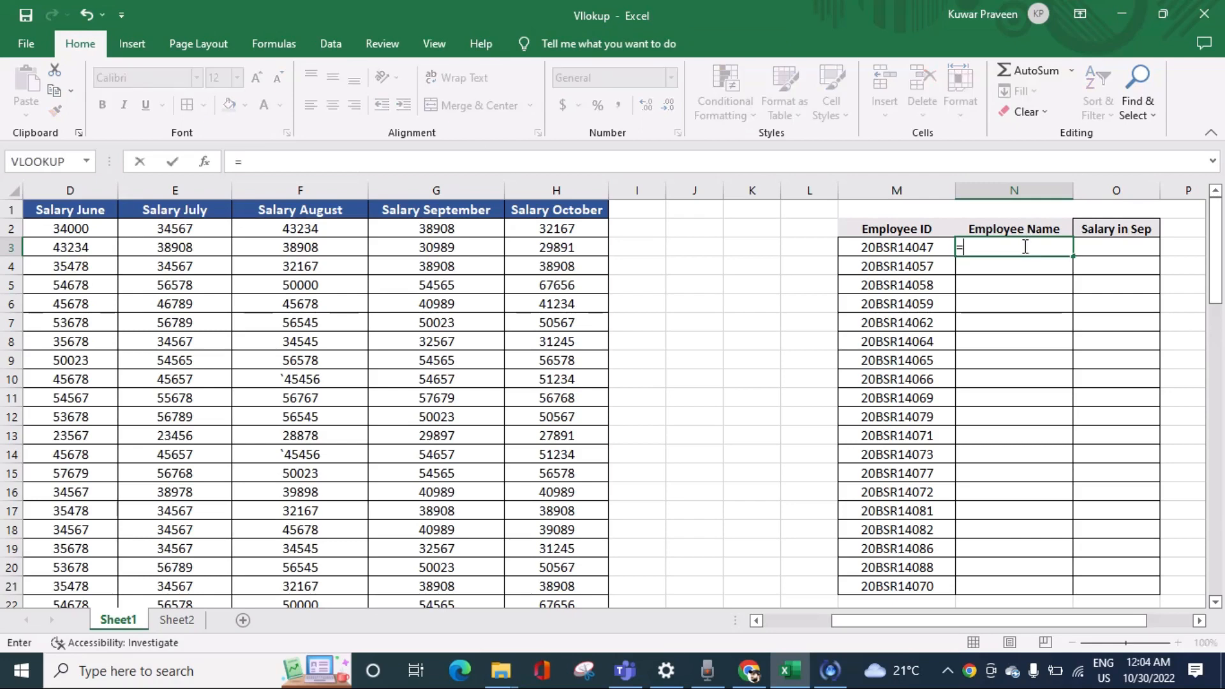
{"action": "type", "text": "vlo"}
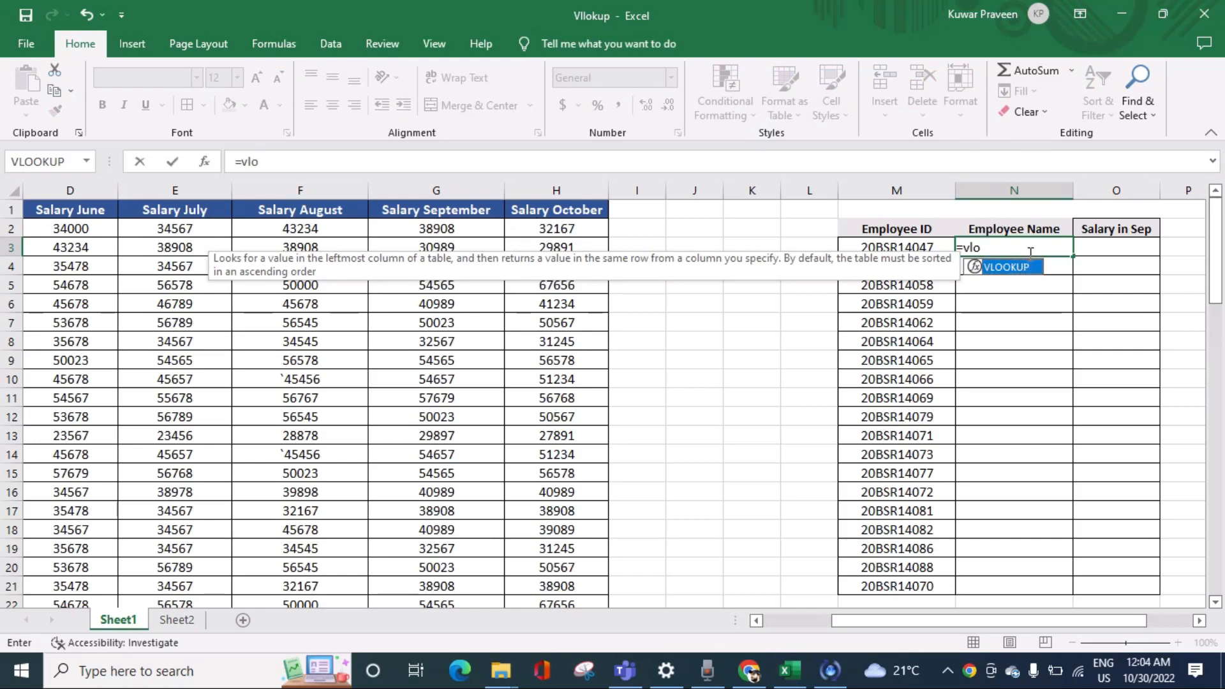
{"action": "key", "text": "Tab"}
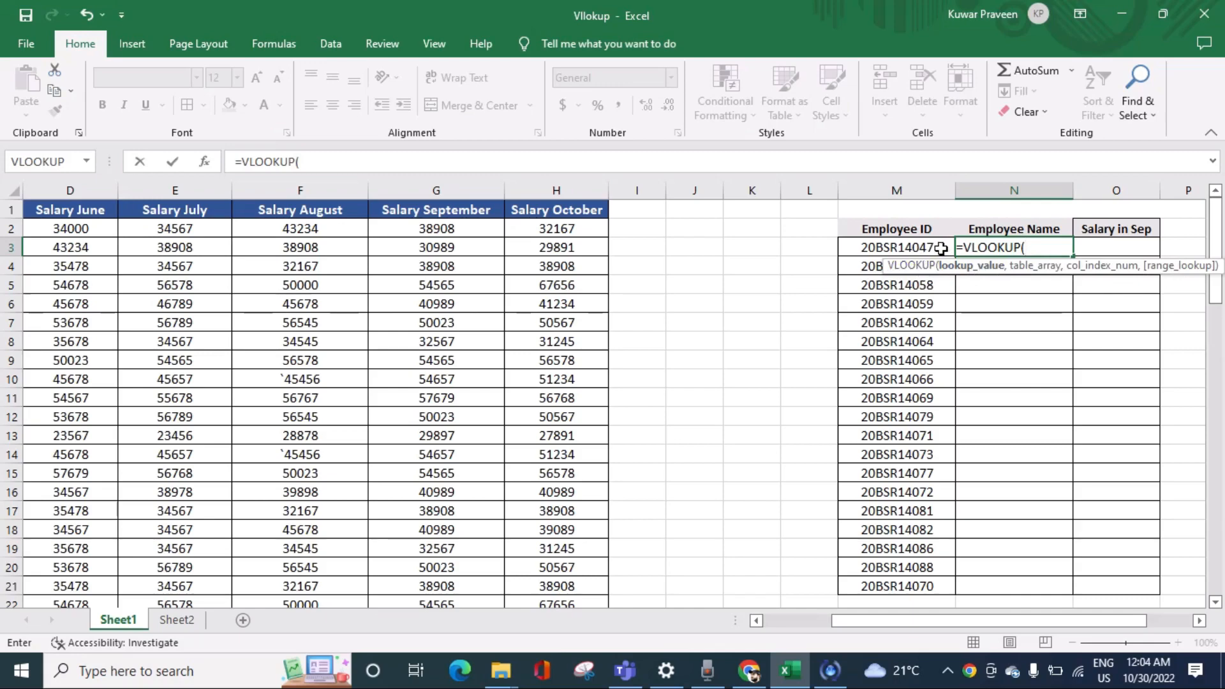
{"action": "left_click_drag", "start_coordinate": [868, 624], "coordinate": [804, 623]}
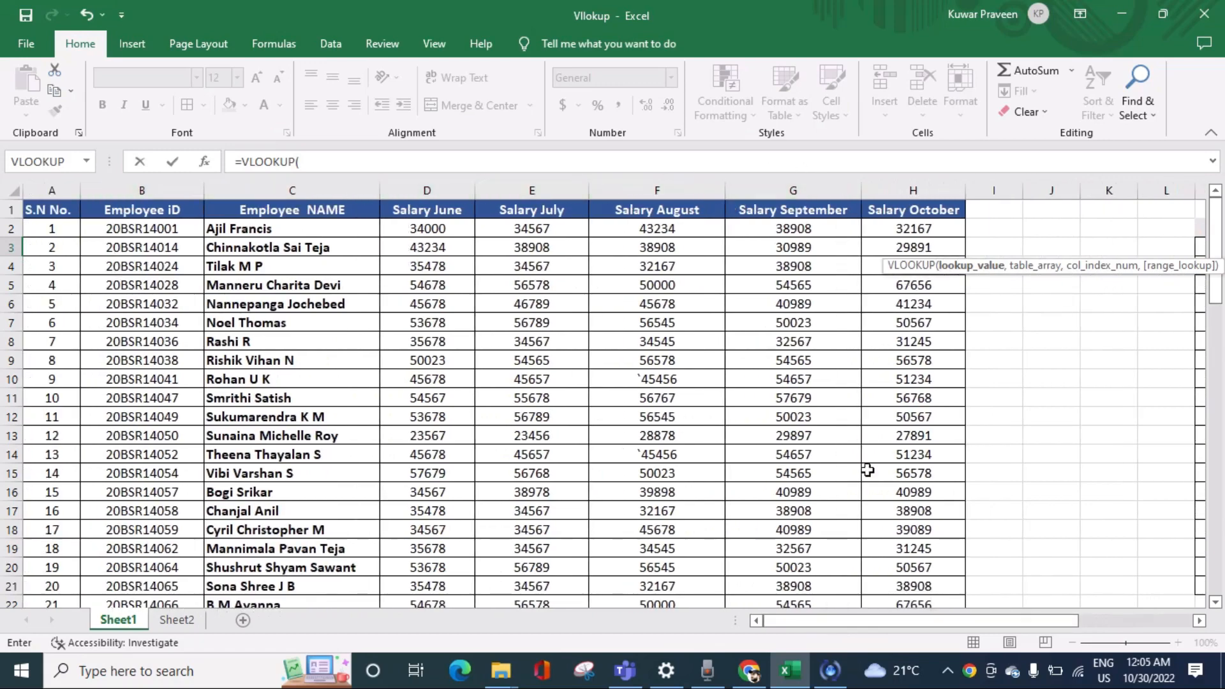
{"action": "left_click_drag", "start_coordinate": [813, 623], "coordinate": [906, 628]}
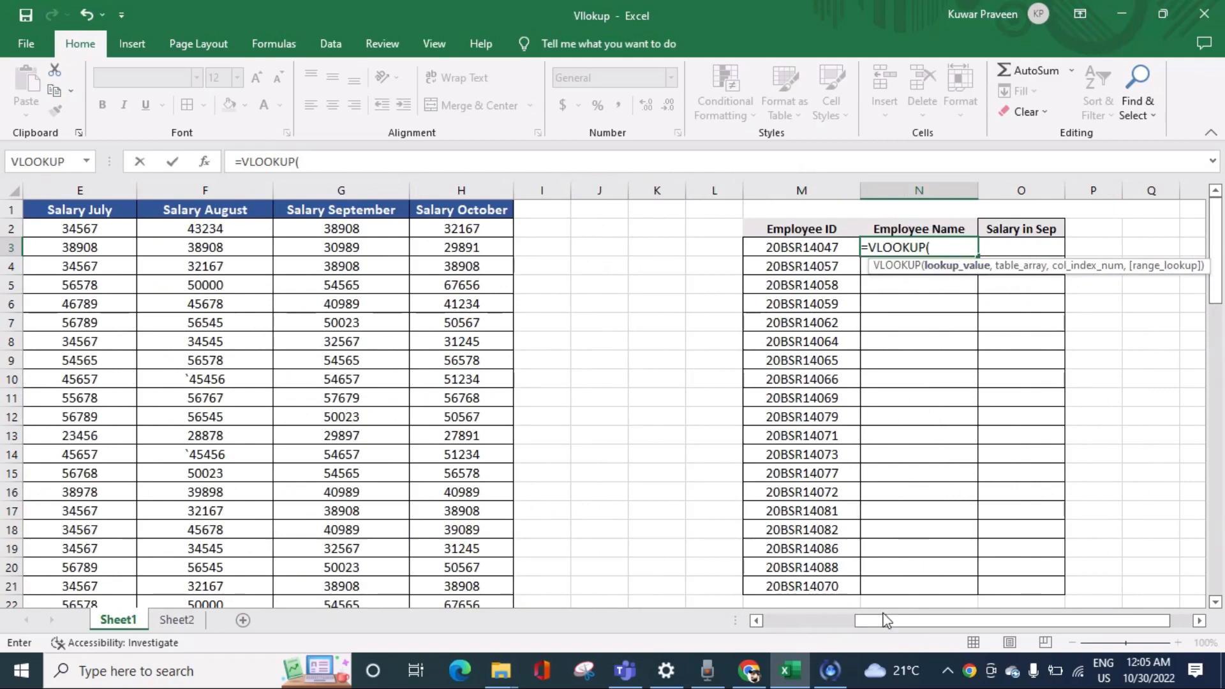
{"action": "left_click", "coordinate": [875, 625]}
{"action": "left_click", "coordinate": [844, 248]}
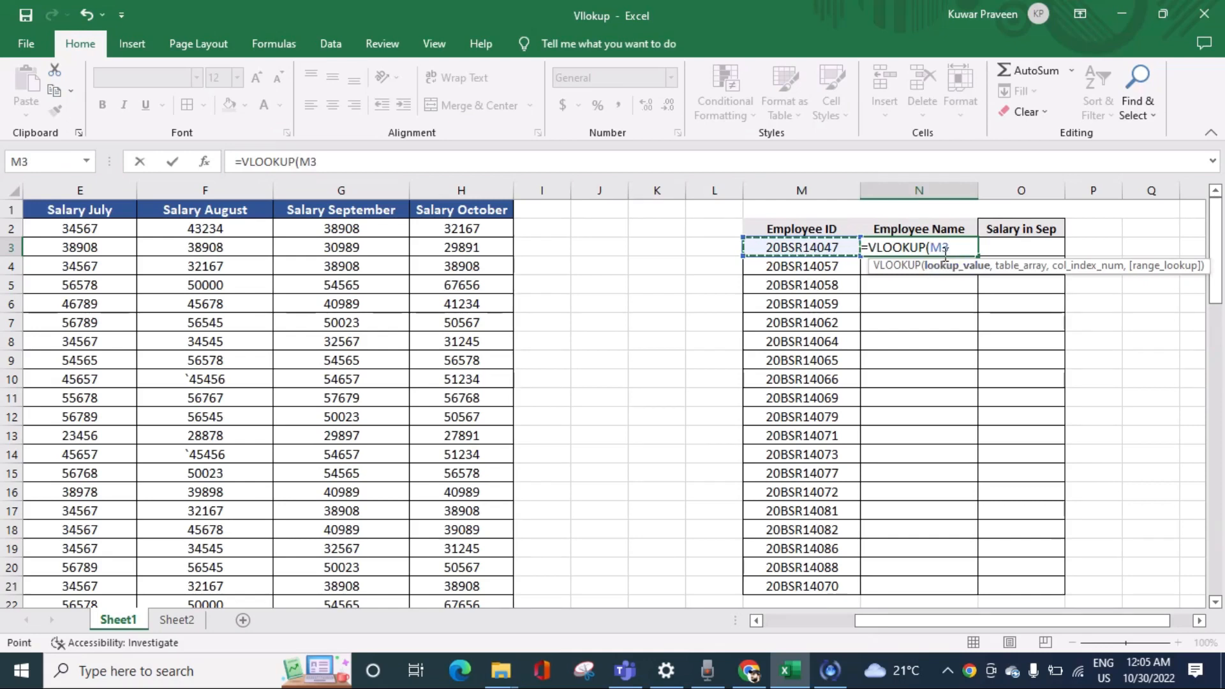
{"action": "type", "text": ","}
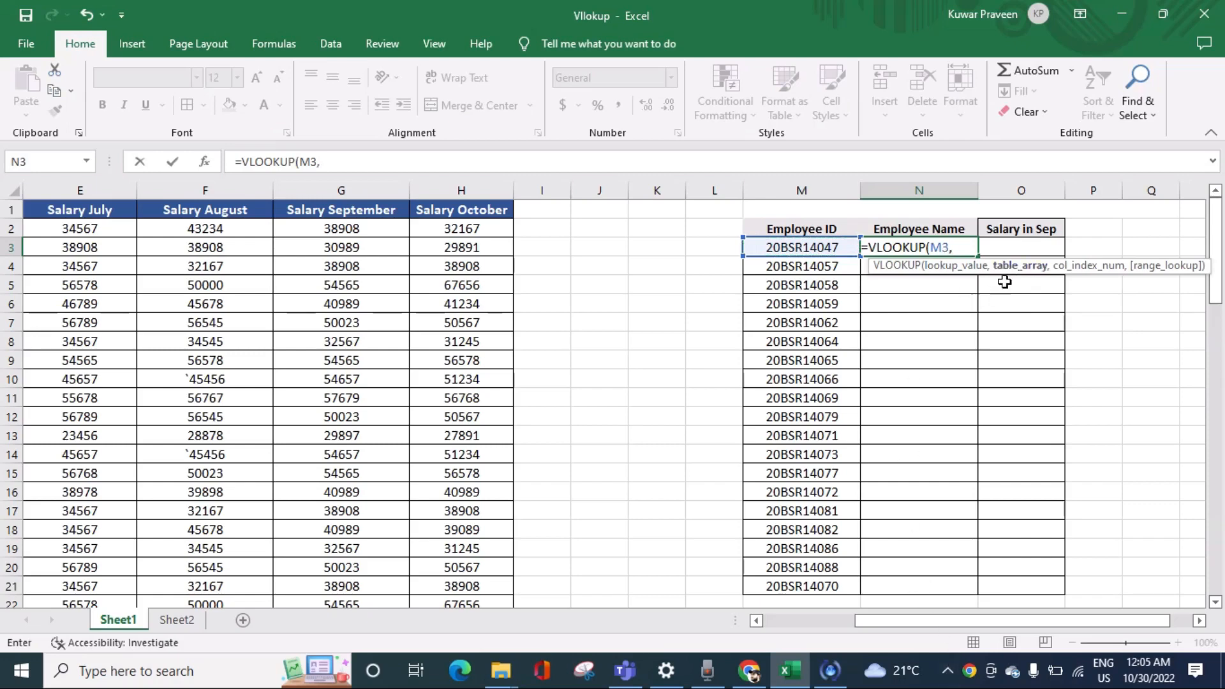
Step: Enter columns B:G, from Employee ID to Salary September, as the table array of the N3 formula
{"action": "left_click_drag", "start_coordinate": [913, 622], "coordinate": [820, 622]}
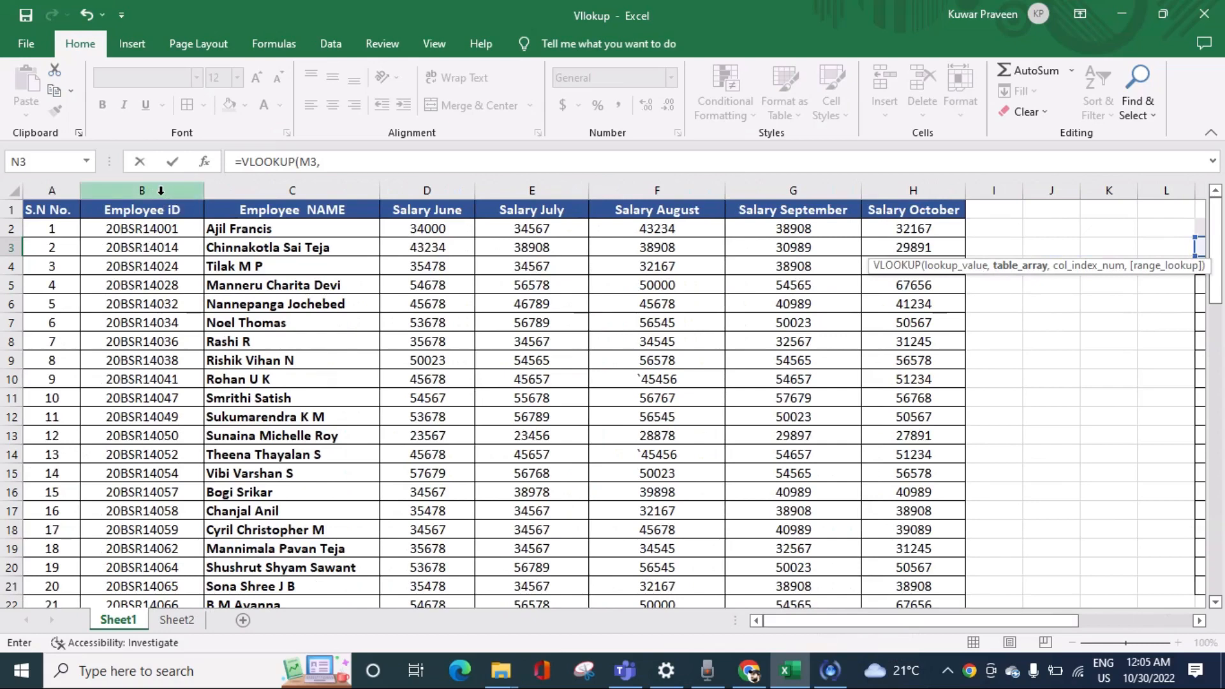
{"action": "left_click", "coordinate": [788, 620]}
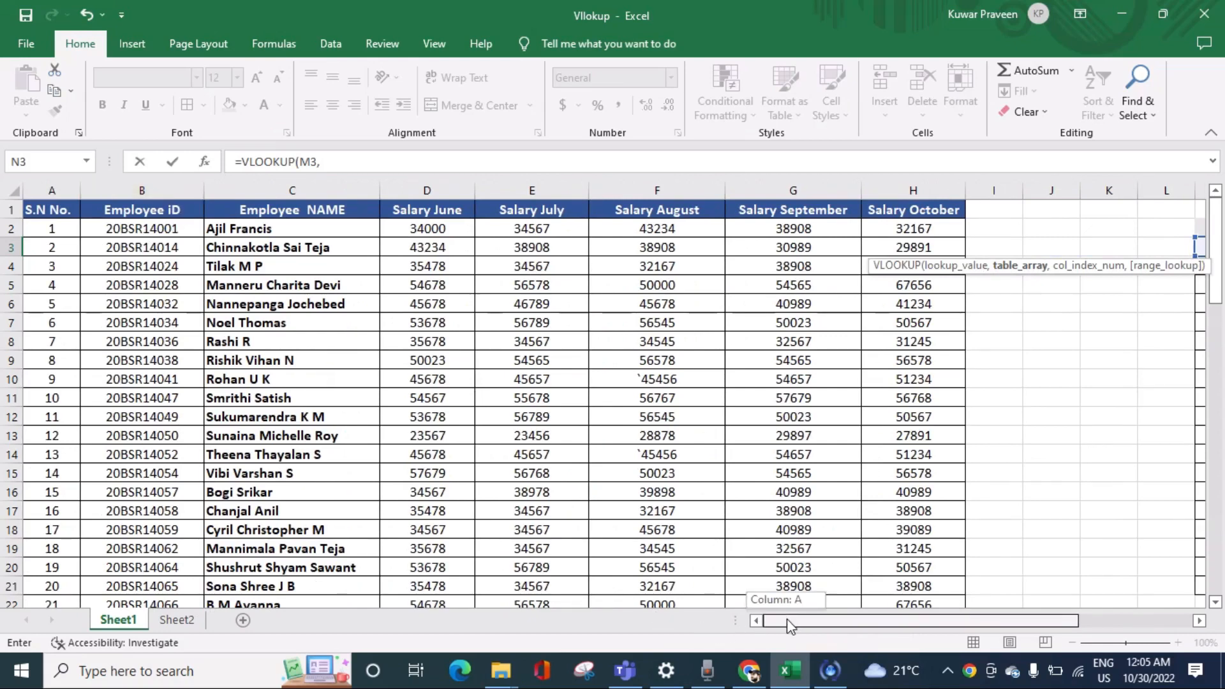
{"action": "left_click_drag", "start_coordinate": [788, 619], "coordinate": [857, 620]}
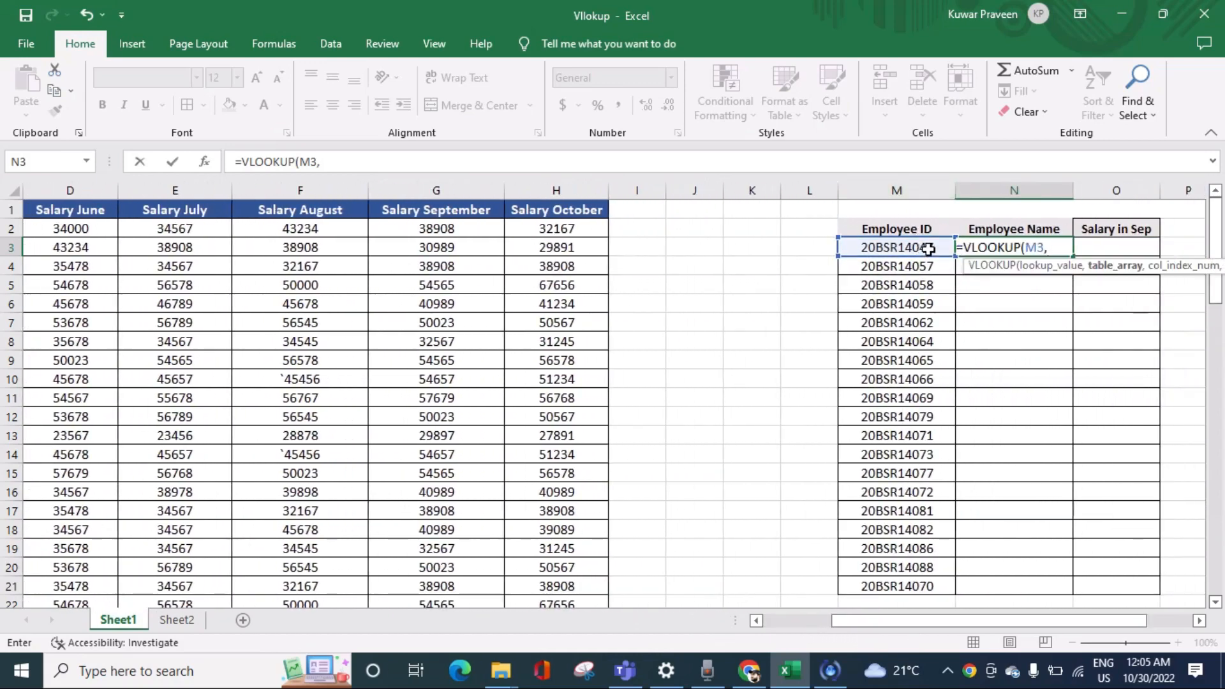
{"action": "left_click_drag", "start_coordinate": [876, 620], "coordinate": [817, 615]}
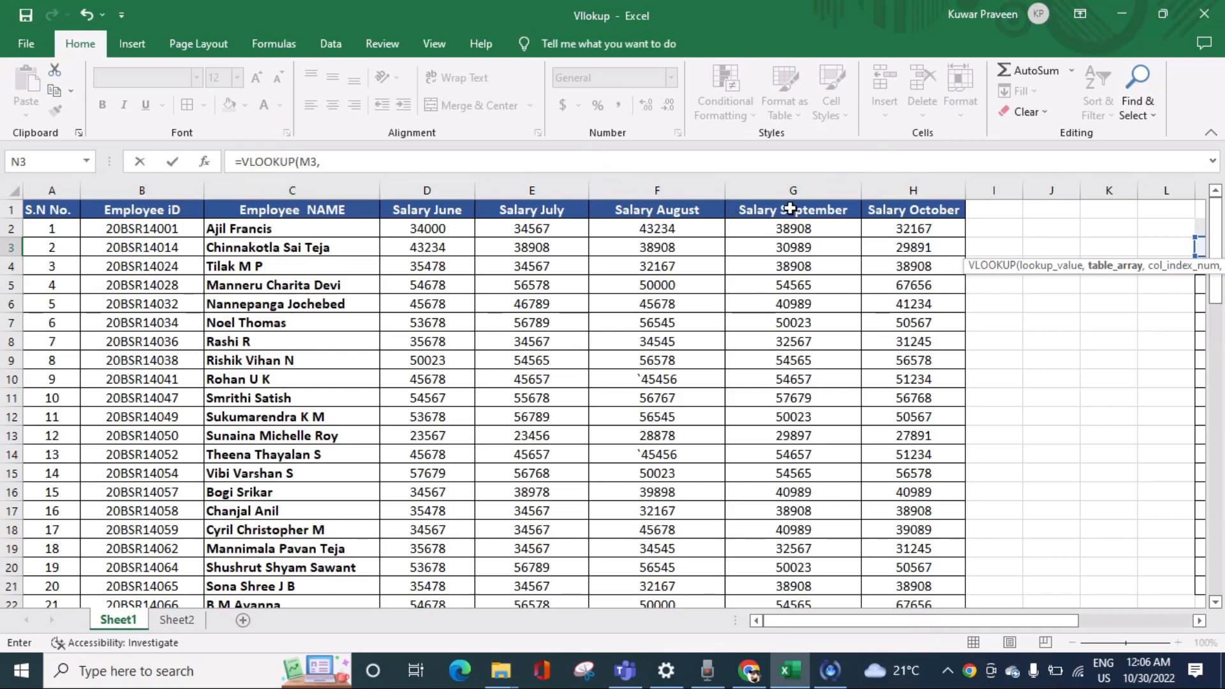
{"action": "left_click_drag", "start_coordinate": [878, 622], "coordinate": [977, 624]}
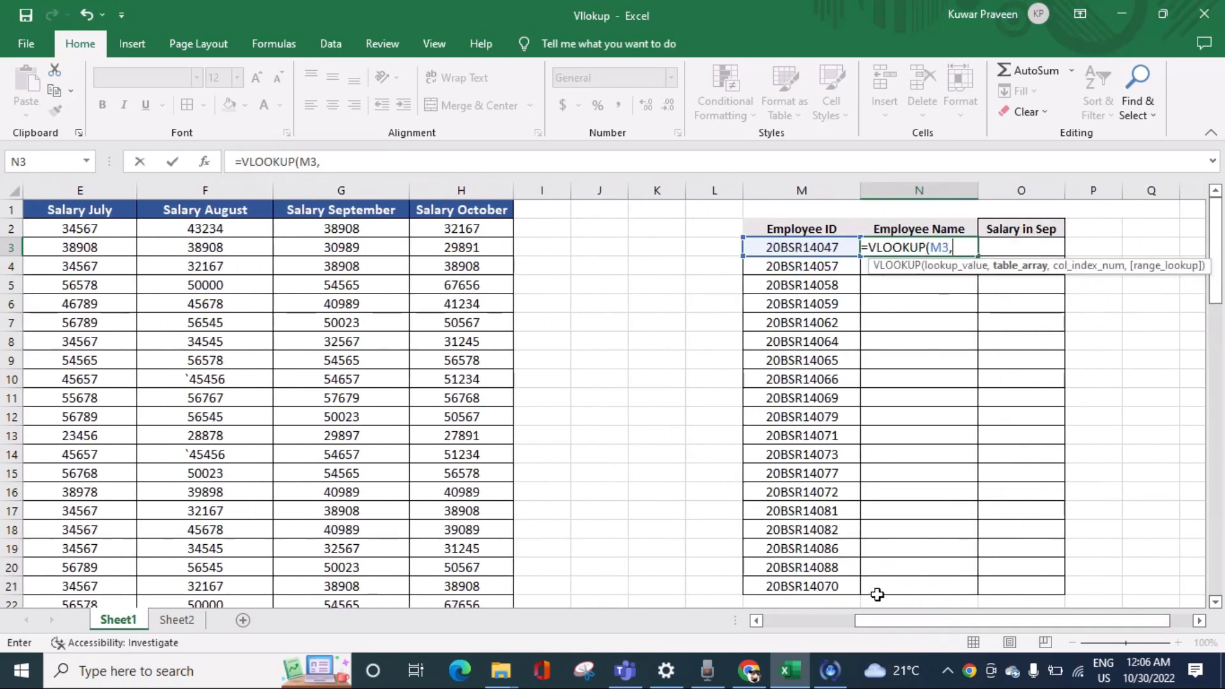
{"action": "left_click_drag", "start_coordinate": [891, 618], "coordinate": [822, 618]}
{"action": "type", "text": "B"}
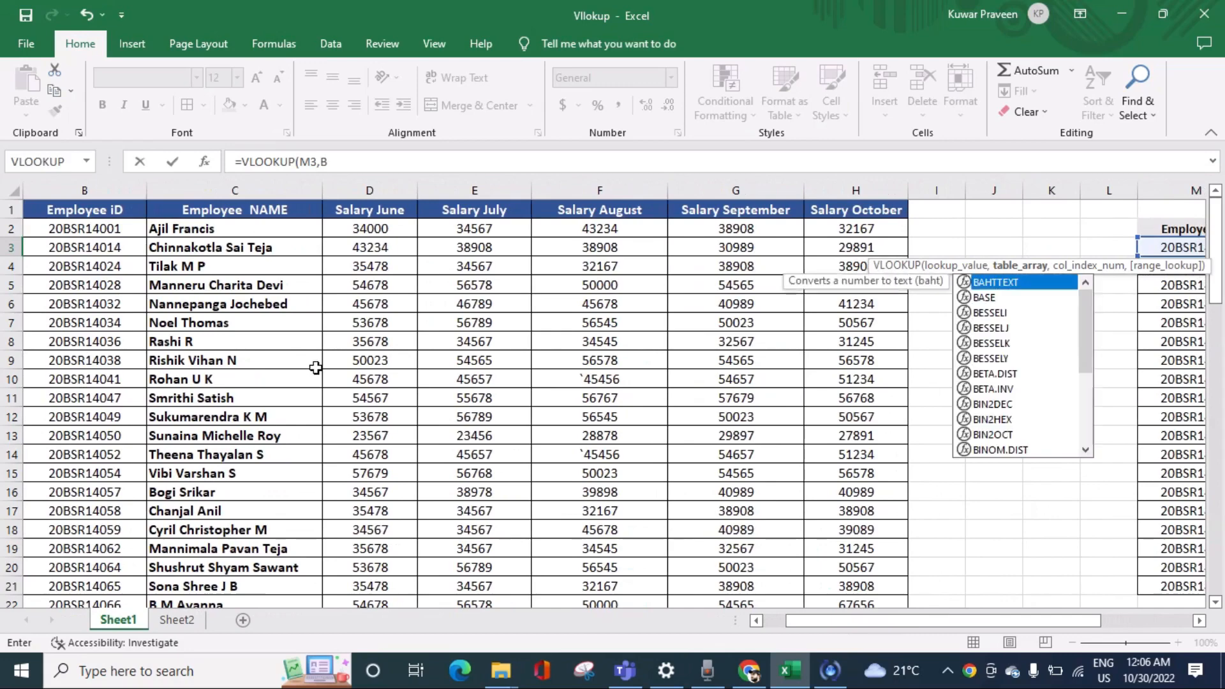
{"action": "type", "text": ":G"}
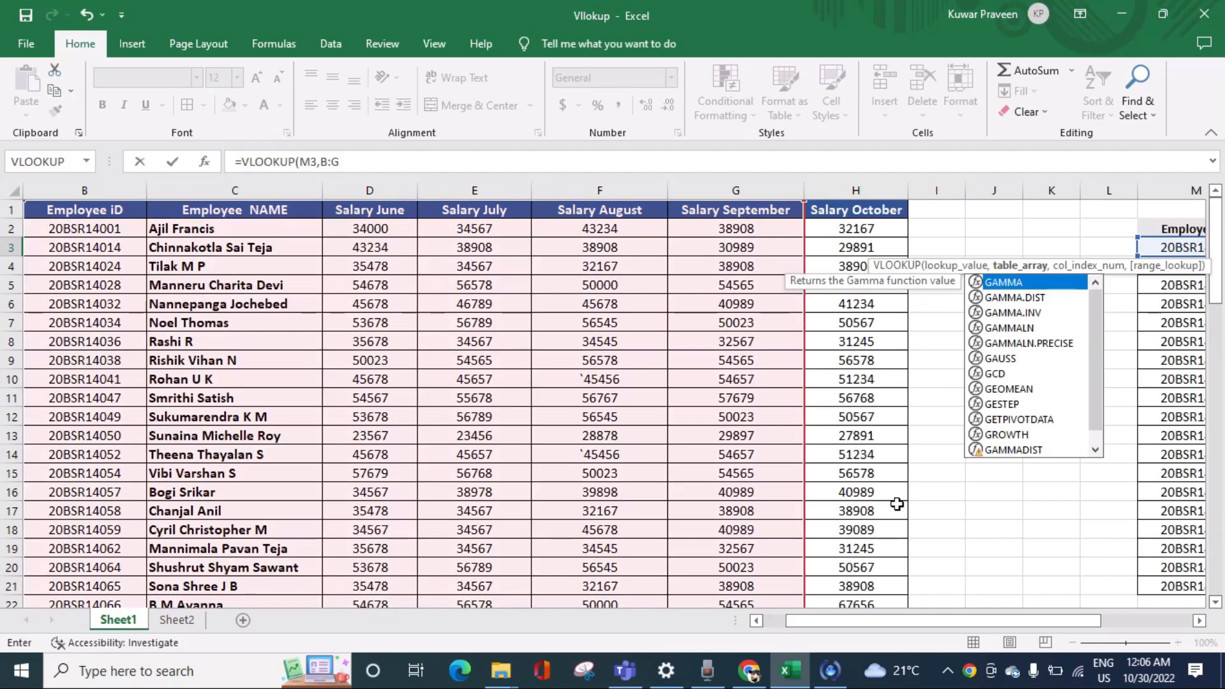
{"action": "left_click_drag", "start_coordinate": [855, 625], "coordinate": [878, 626]}
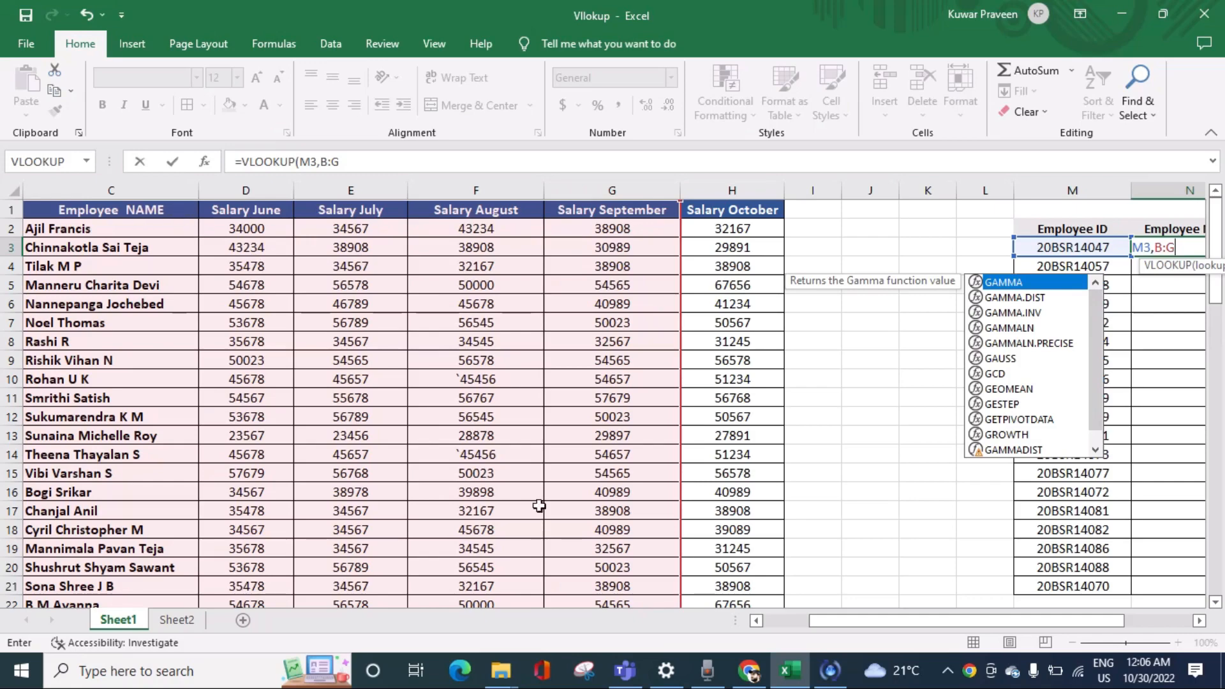
{"action": "left_click_drag", "start_coordinate": [809, 622], "coordinate": [859, 622]}
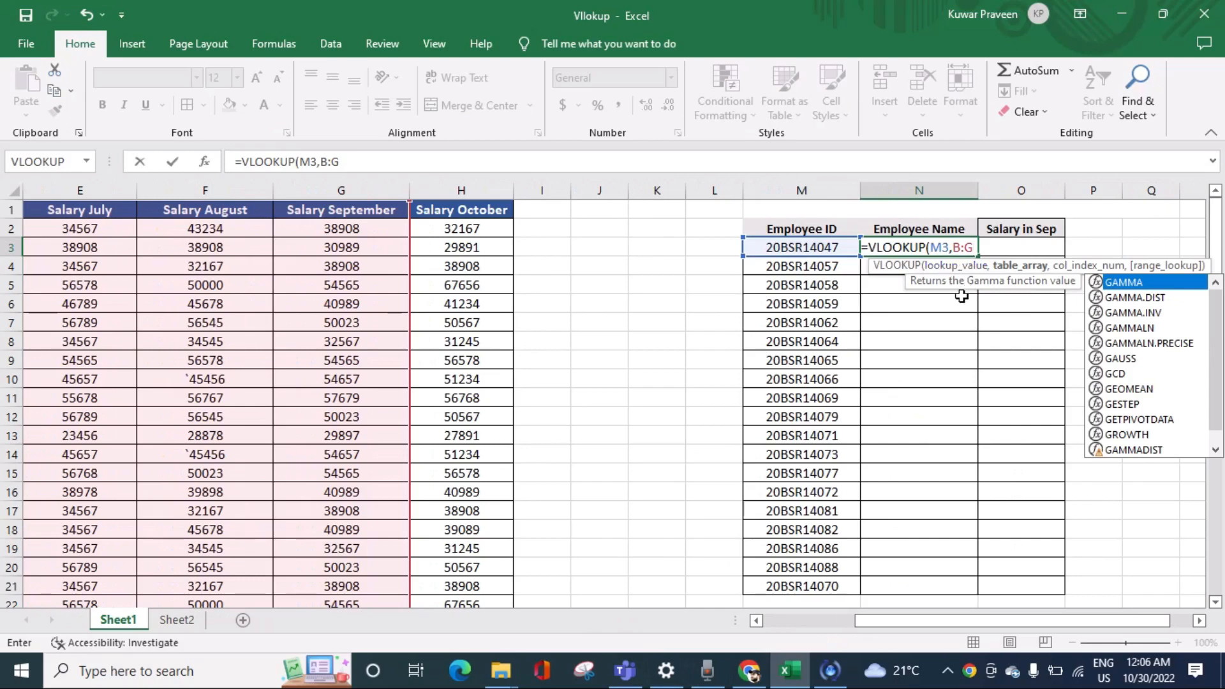
{"action": "type", "text": ","}
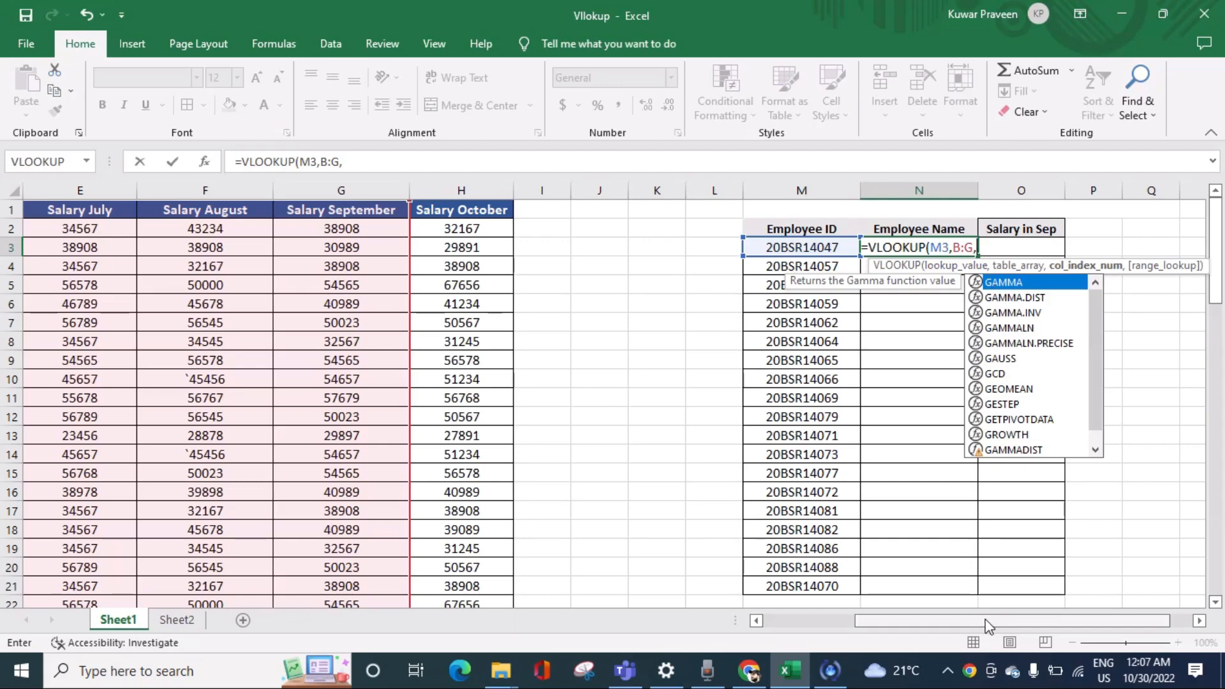
Step: Complete the N3 formula with column index 2 for Employee Name and 0 for an exact match
{"action": "left_click_drag", "start_coordinate": [986, 623], "coordinate": [915, 610]}
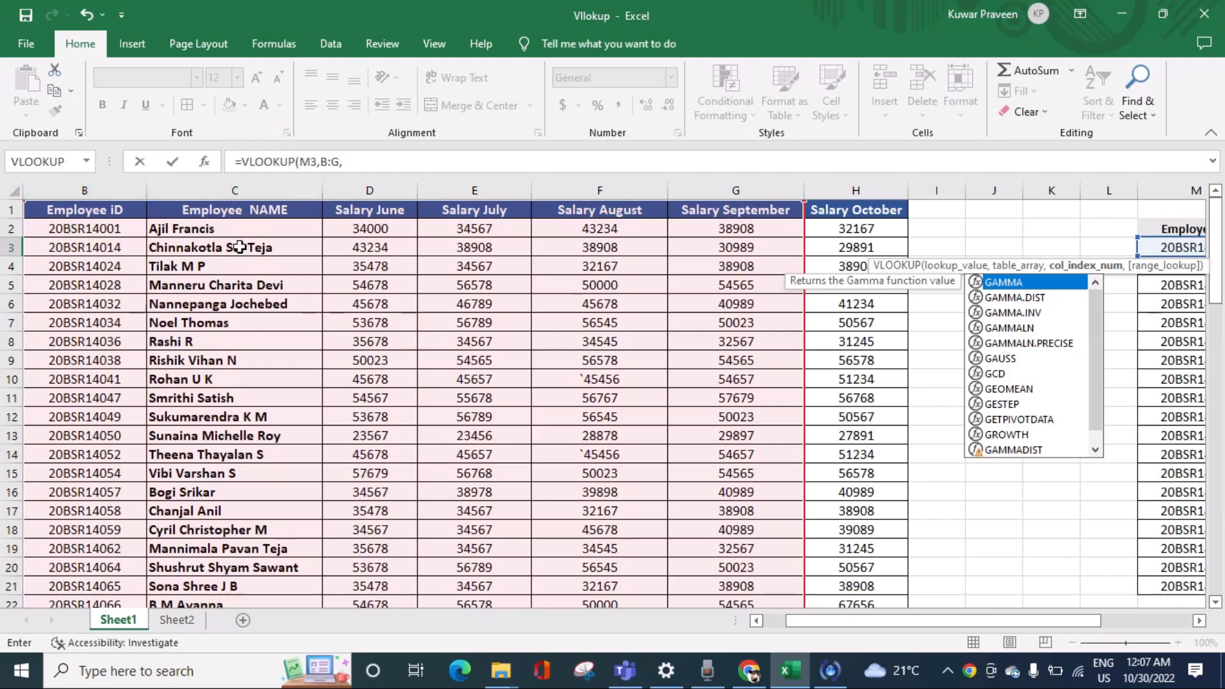
{"action": "type", "text": ","}
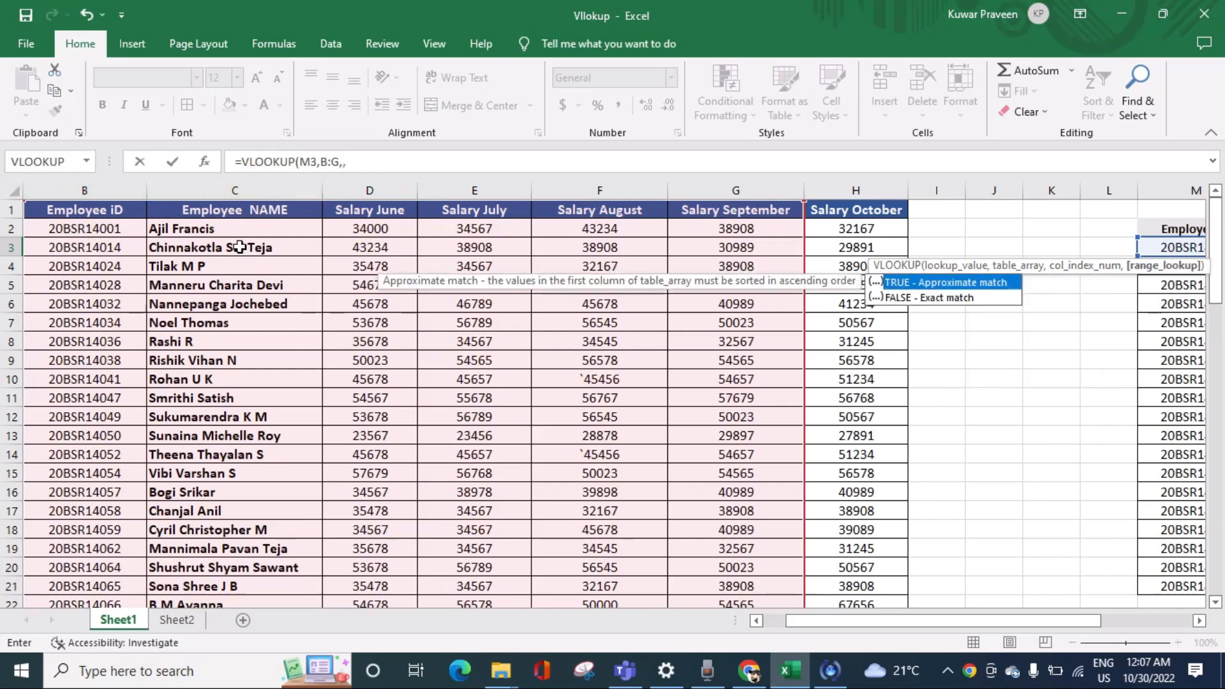
{"action": "left_click", "coordinate": [365, 163]}
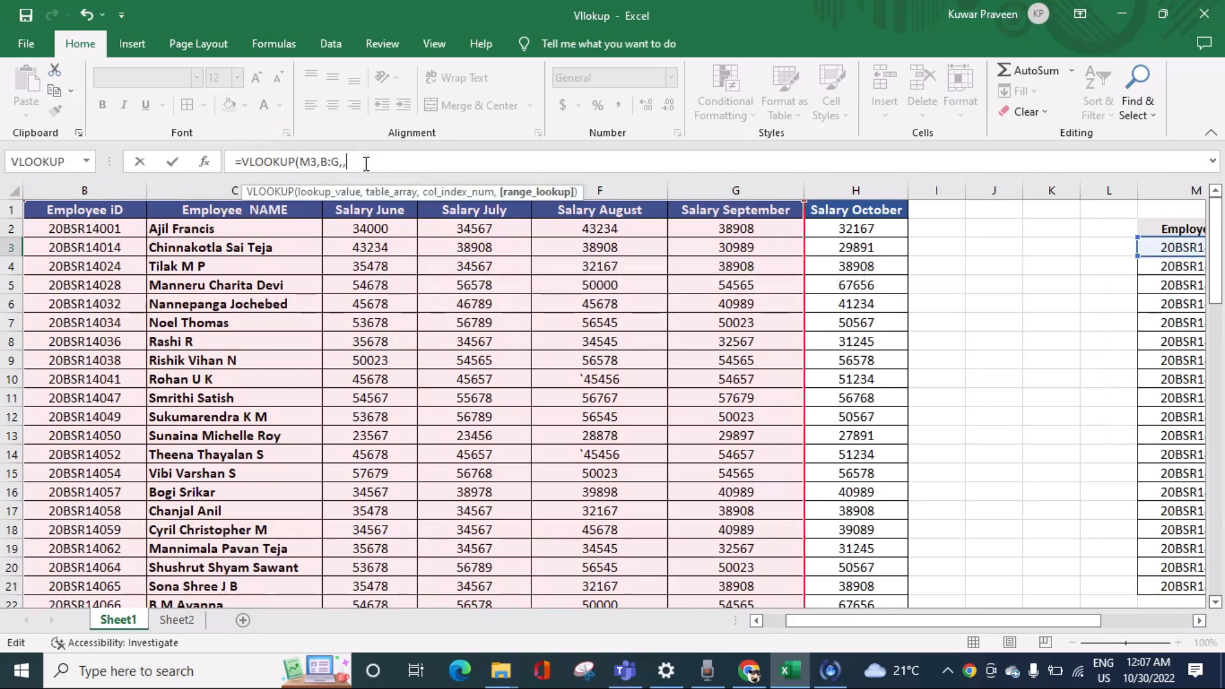
{"action": "key", "text": "BackSpace"}
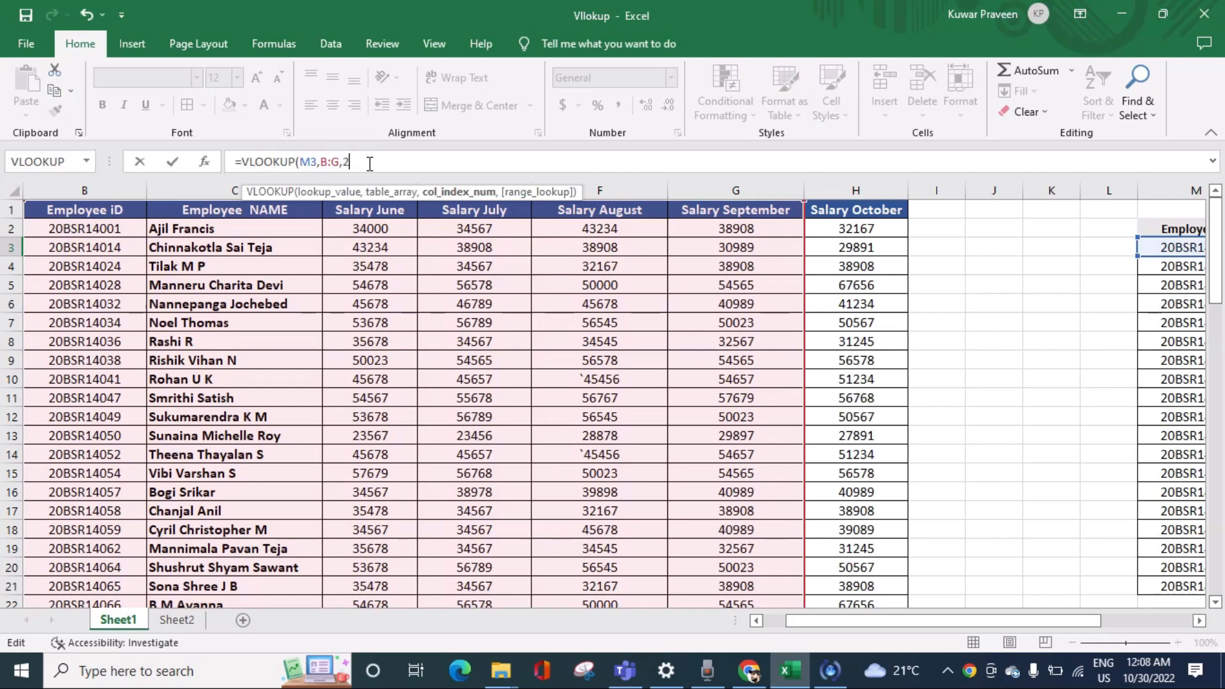
{"action": "left_click_drag", "start_coordinate": [361, 163], "coordinate": [218, 141]}
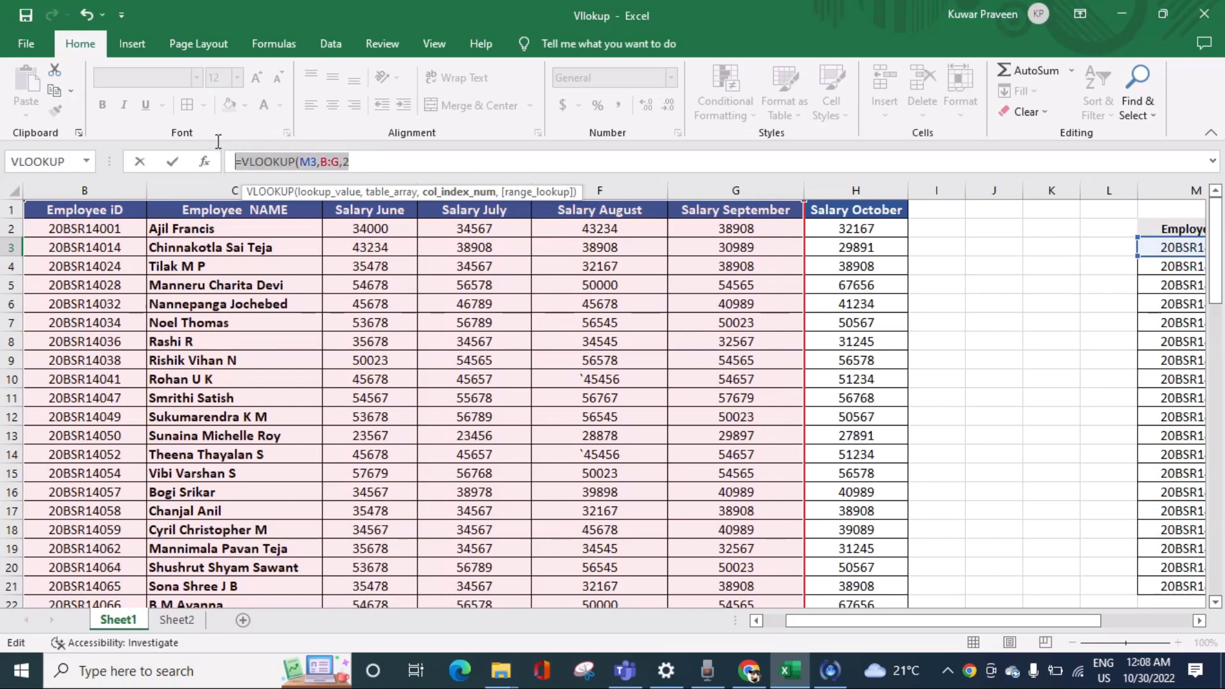
{"action": "left_click", "coordinate": [403, 165]}
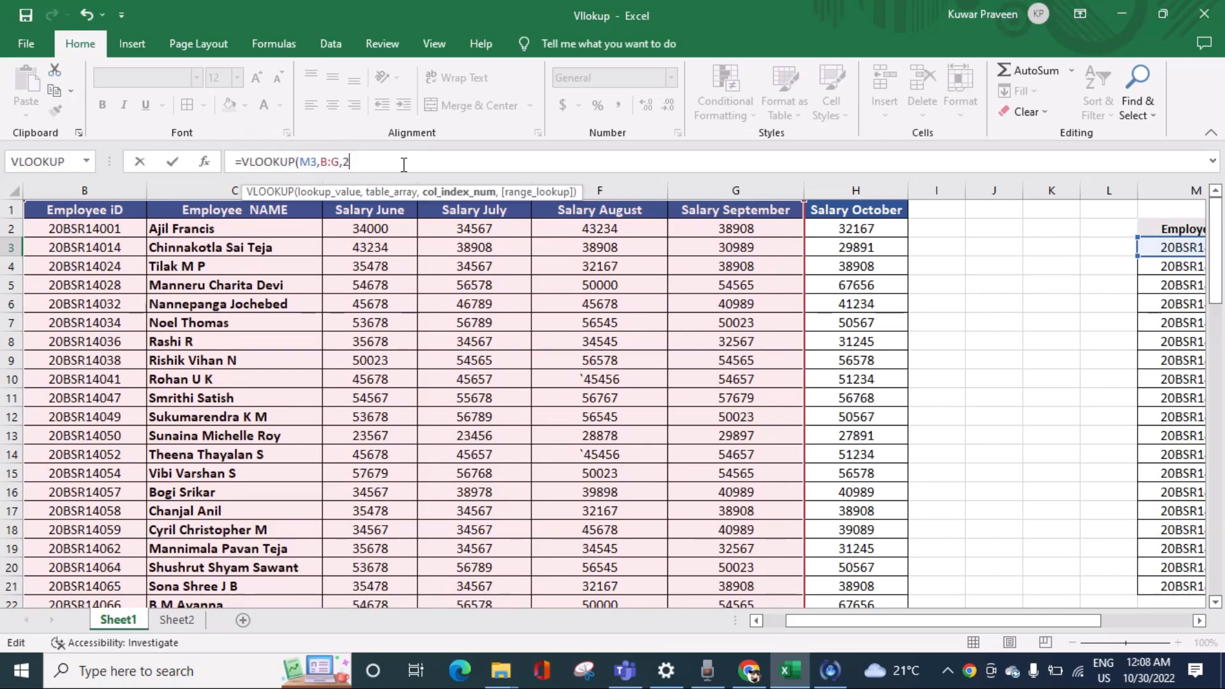
{"action": "type", "text": ",0"}
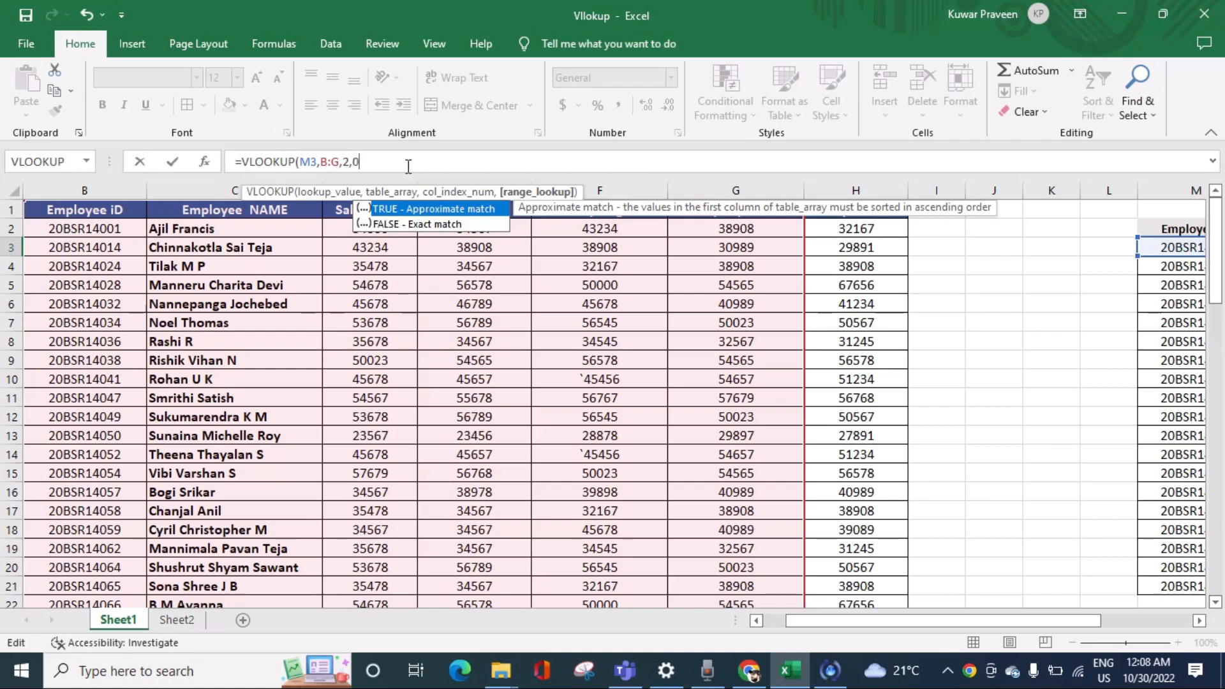
{"action": "key", "text": "Return"}
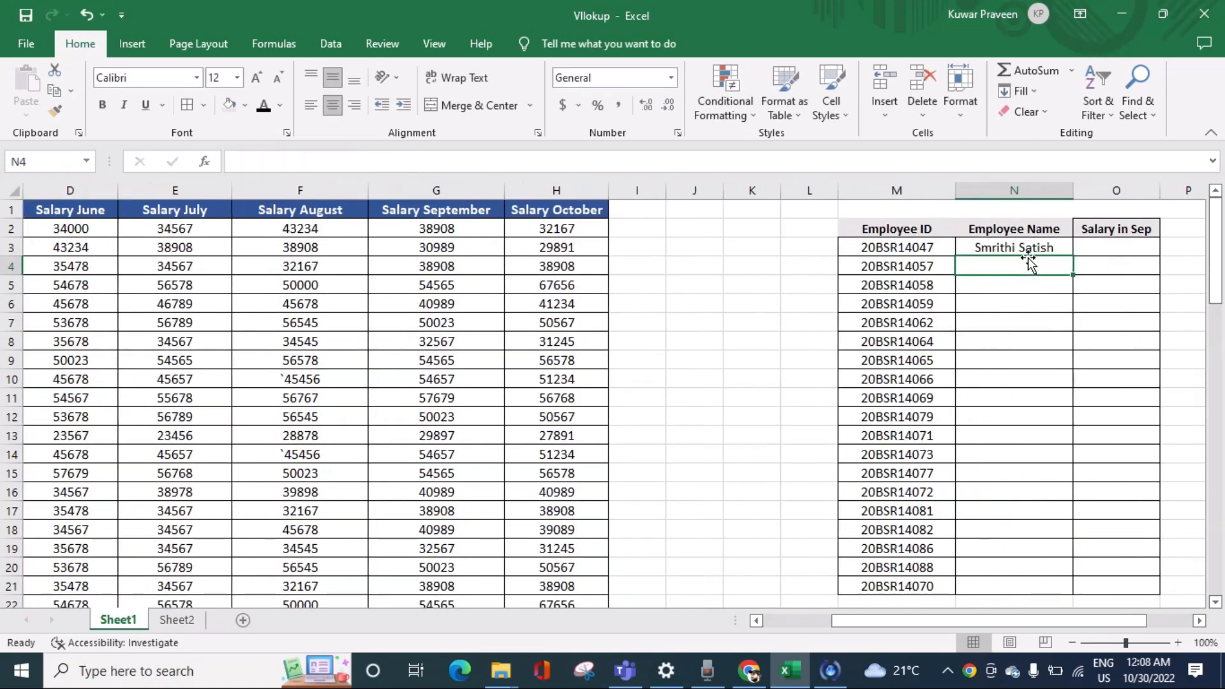
Step: Search Sheet1 for the employee ID from M3 and compare its source record with the name returned in N3
{"action": "left_click", "coordinate": [926, 249]}
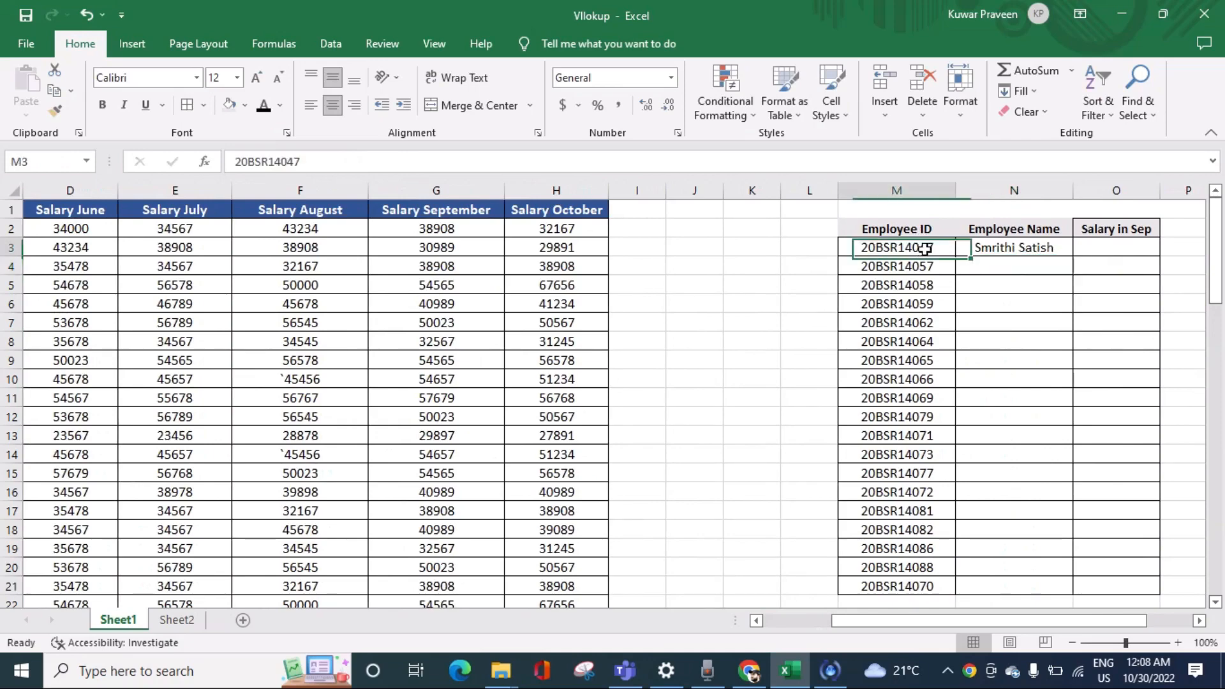
{"action": "key", "text": "ctrl+c"}
{"action": "key", "text": "ctrl+f"}
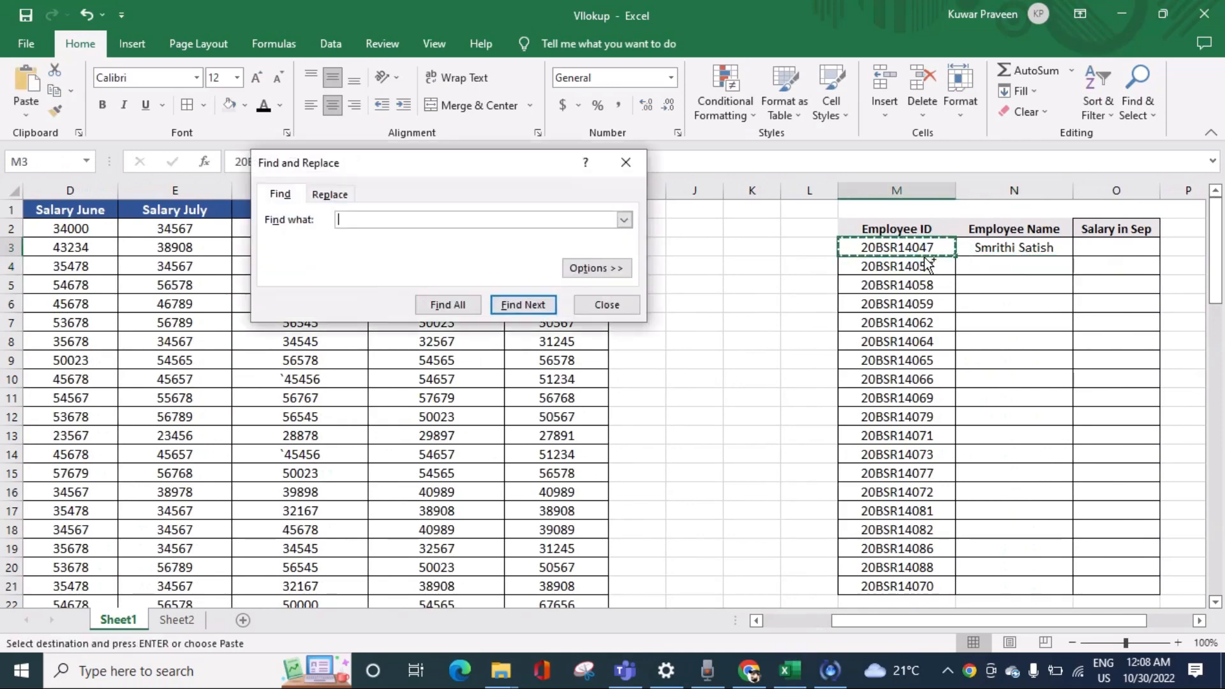
{"action": "key", "text": "ctrl+v"}
{"action": "left_click", "coordinate": [520, 304]}
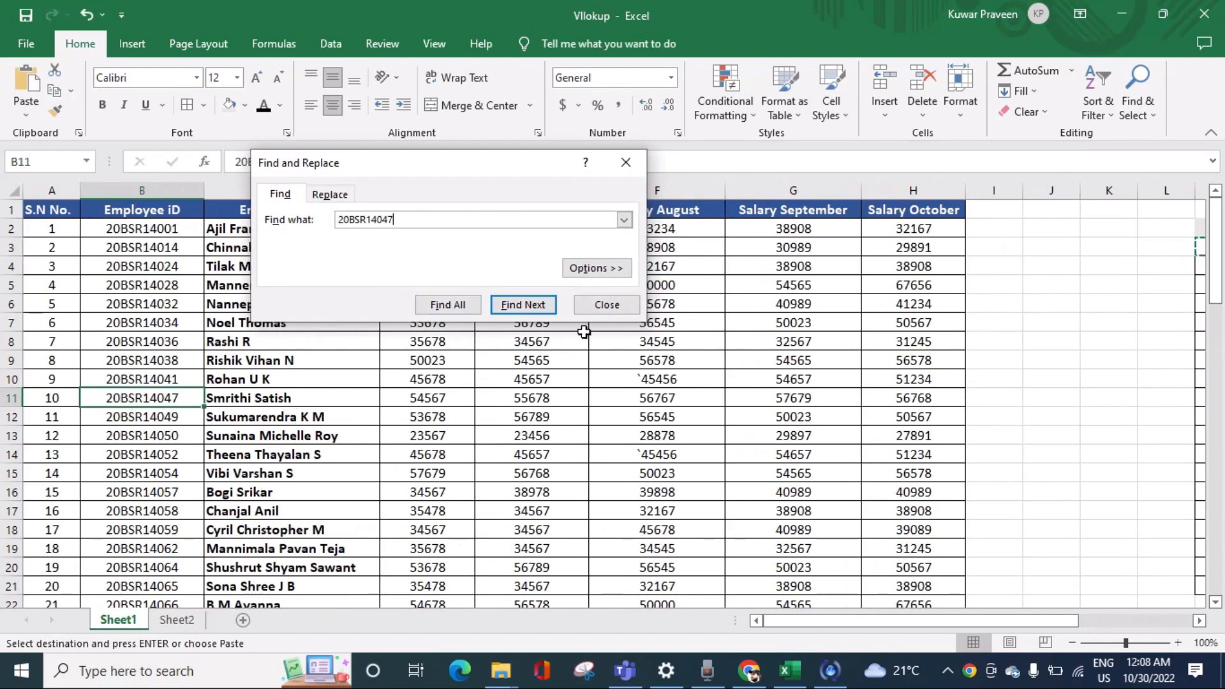
{"action": "left_click", "coordinate": [607, 305]}
{"action": "left_click_drag", "start_coordinate": [826, 624], "coordinate": [895, 624]}
{"action": "left_click", "coordinate": [1052, 249]}
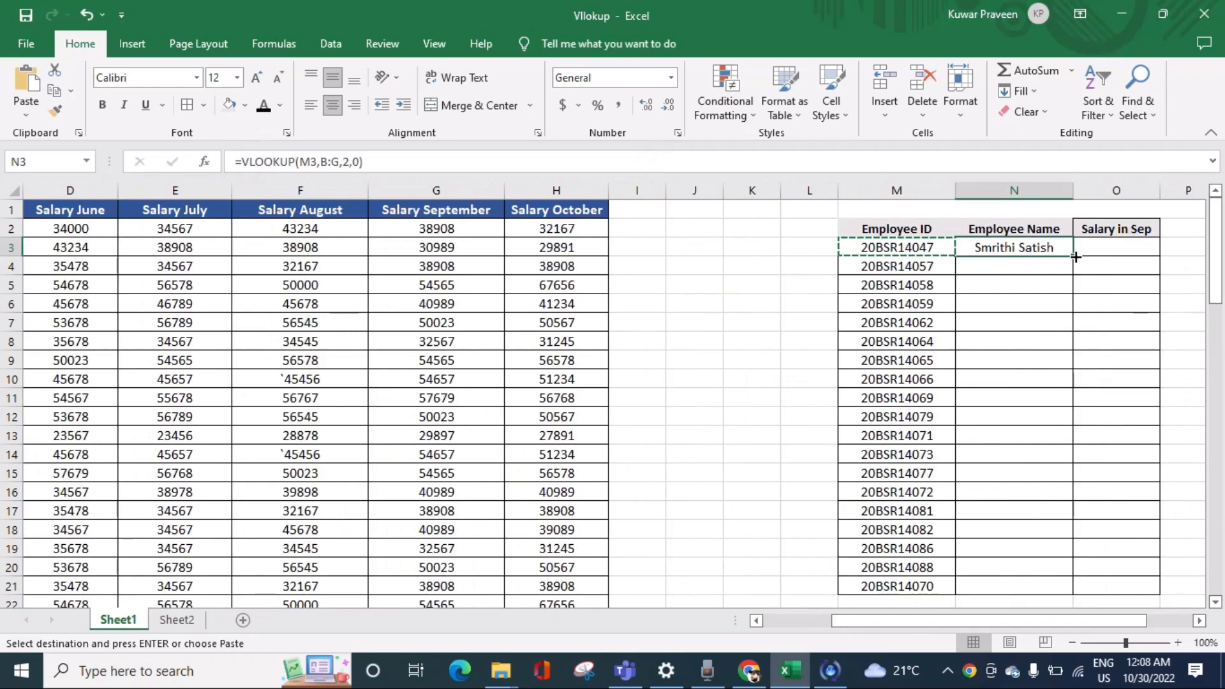
{"action": "left_click", "coordinate": [897, 247]}
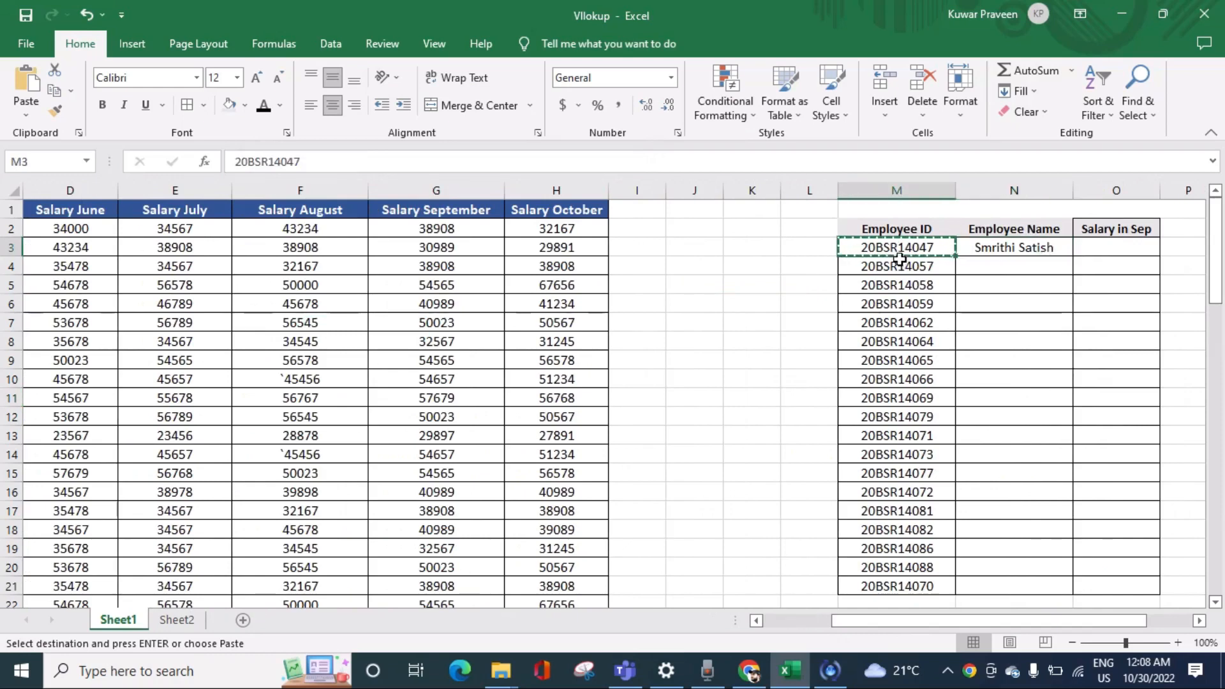
{"action": "key", "text": "Escape"}
Step: Try auto-filling the N3 formula through the Employee Name column to N21 and undo the fill
{"action": "left_click", "coordinate": [1049, 249]}
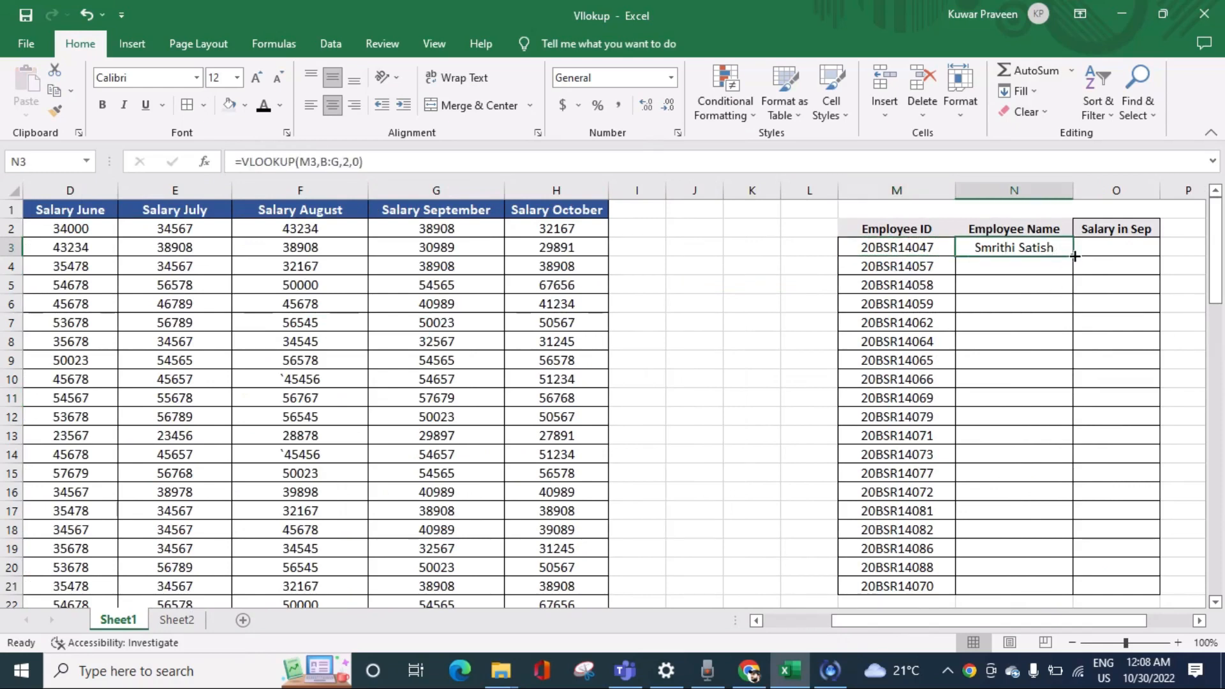
{"action": "double_click", "coordinate": [1074, 256]}
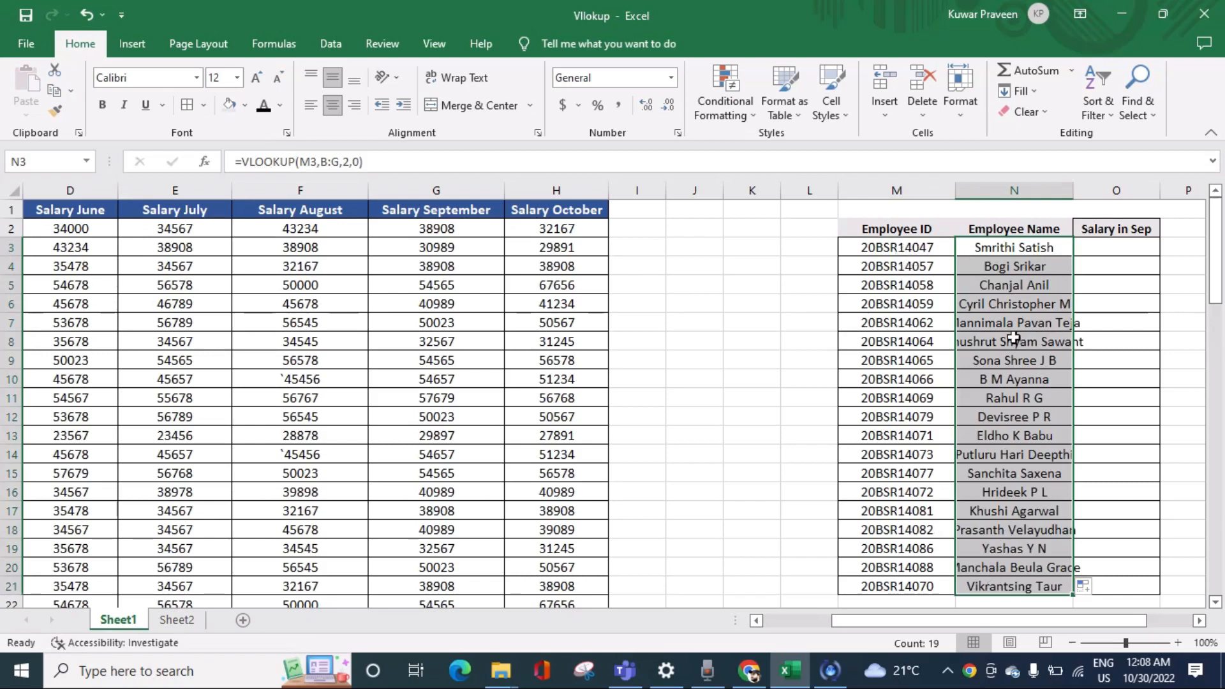
{"action": "key", "text": "ctrl+z"}
Step: Fill the N3 formula down through N21 and widen column N to fit the employee names
{"action": "left_click", "coordinate": [934, 248]}
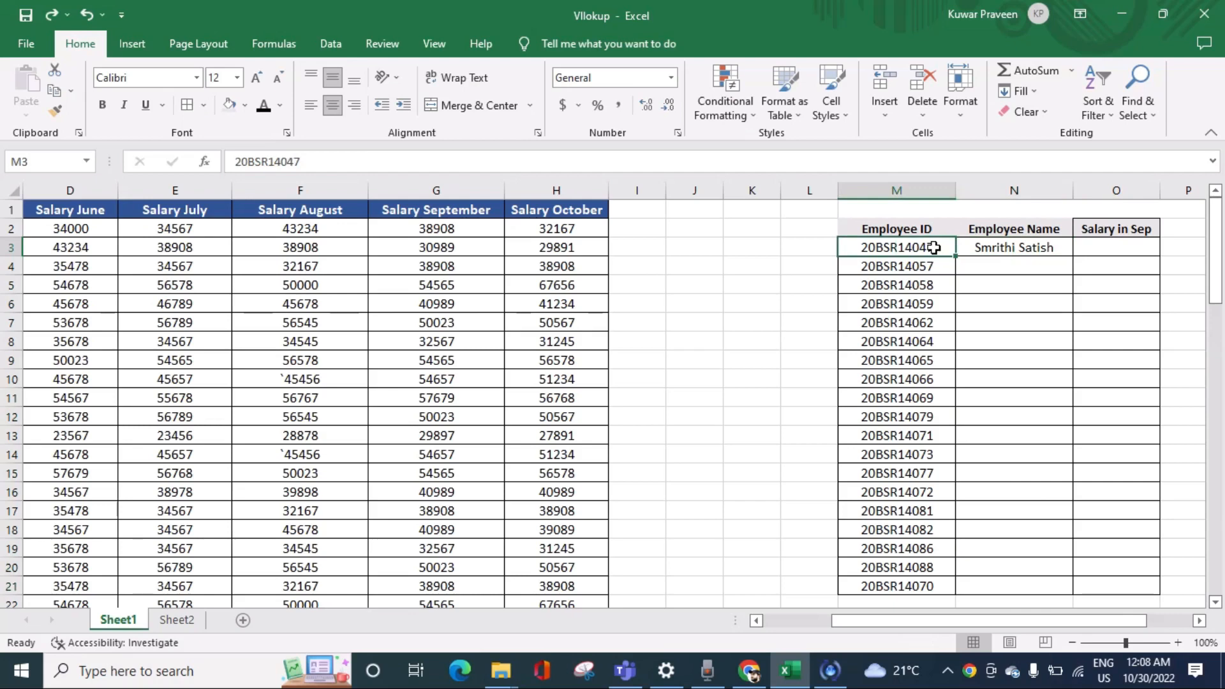
{"action": "key", "text": "ctrl+Down"}
{"action": "key", "text": "Right"}
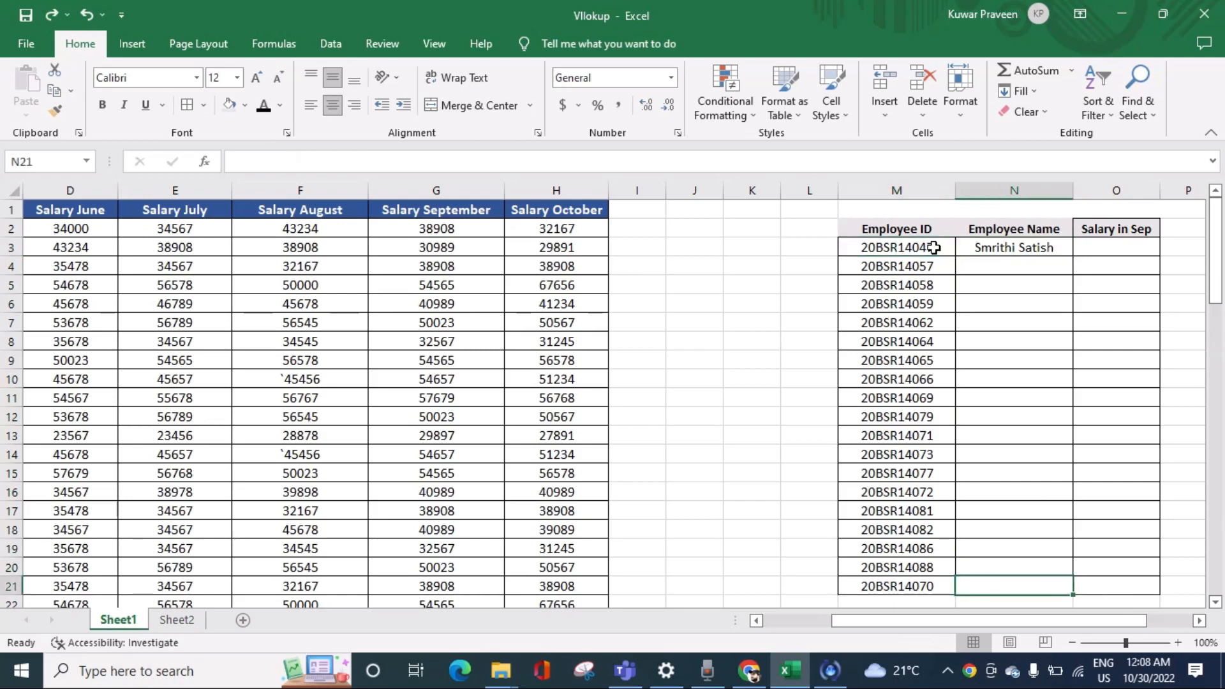
{"action": "key", "text": "ctrl+shift+Up"}
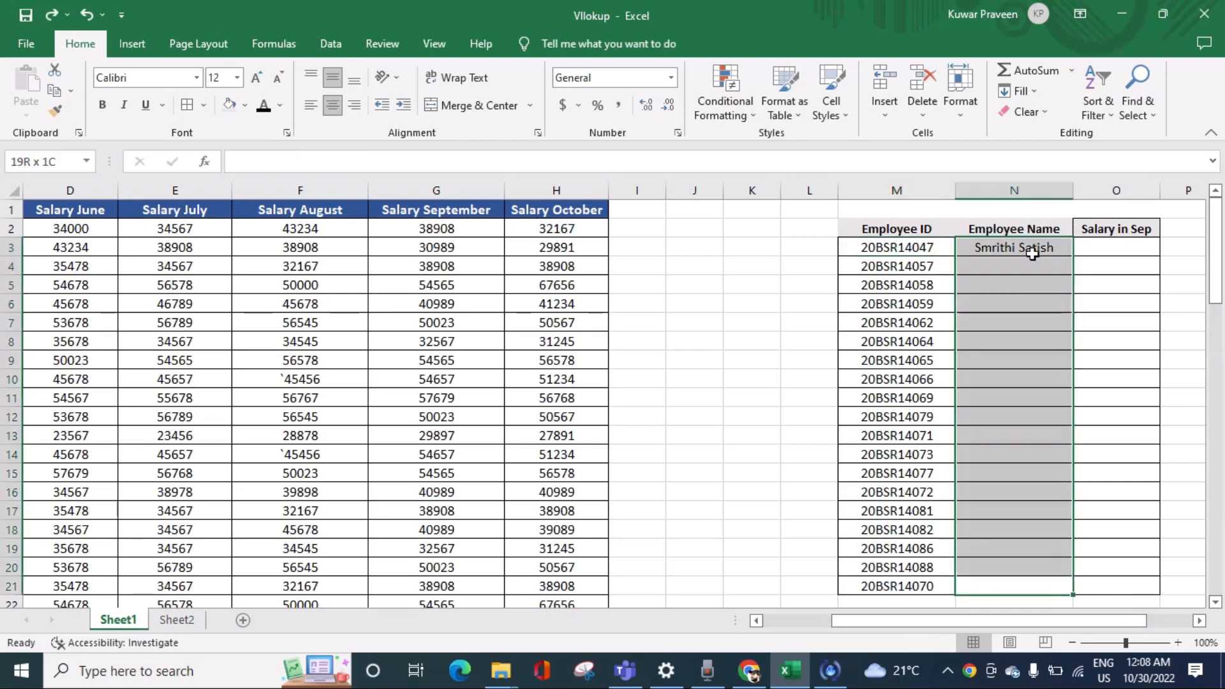
{"action": "left_click_drag", "start_coordinate": [1032, 251], "coordinate": [1035, 586]}
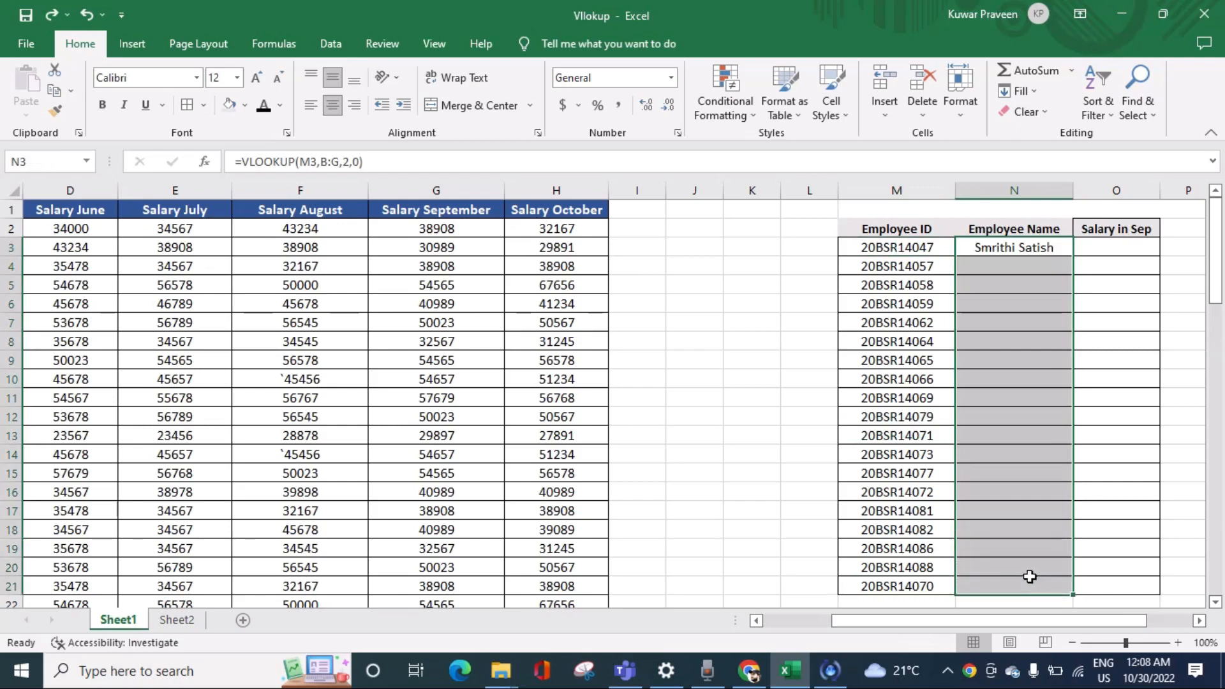
{"action": "key", "text": "ctrl+d"}
{"action": "left_click_drag", "start_coordinate": [1071, 193], "coordinate": [1105, 193]}
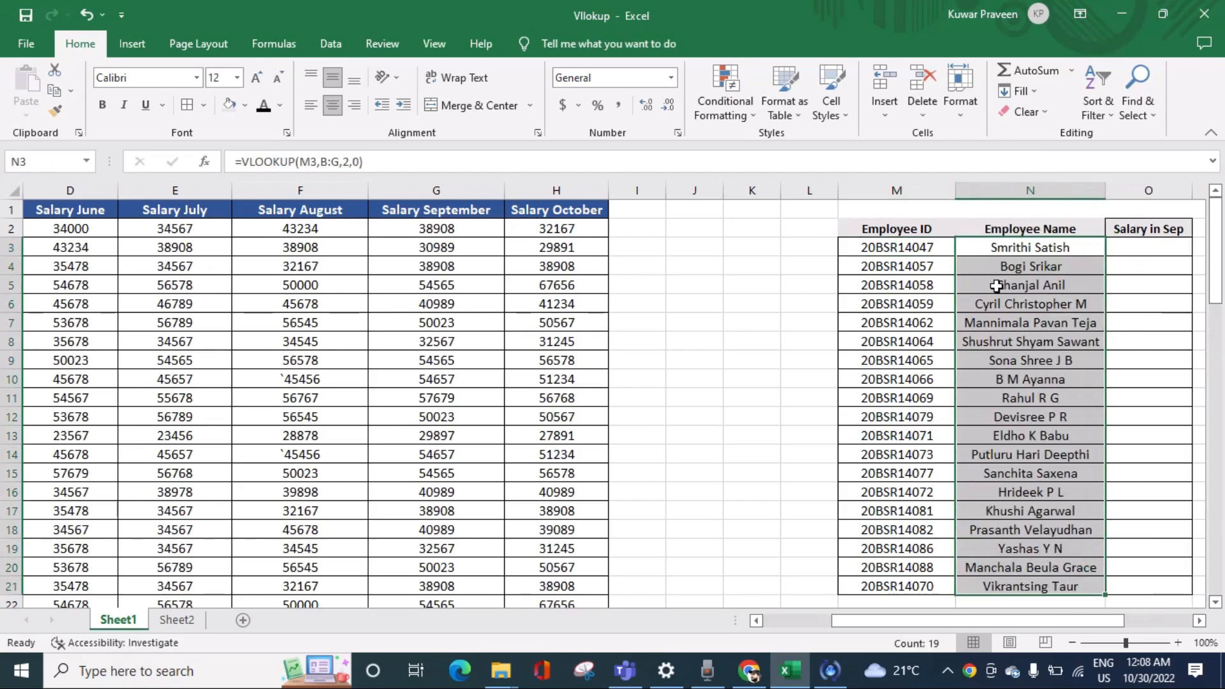
Step: Left-align the employee names in N3:N21
{"action": "left_click", "coordinate": [1128, 249]}
{"action": "left_click_drag", "start_coordinate": [1061, 246], "coordinate": [1047, 583]}
{"action": "left_click_drag", "start_coordinate": [917, 248], "coordinate": [908, 590]}
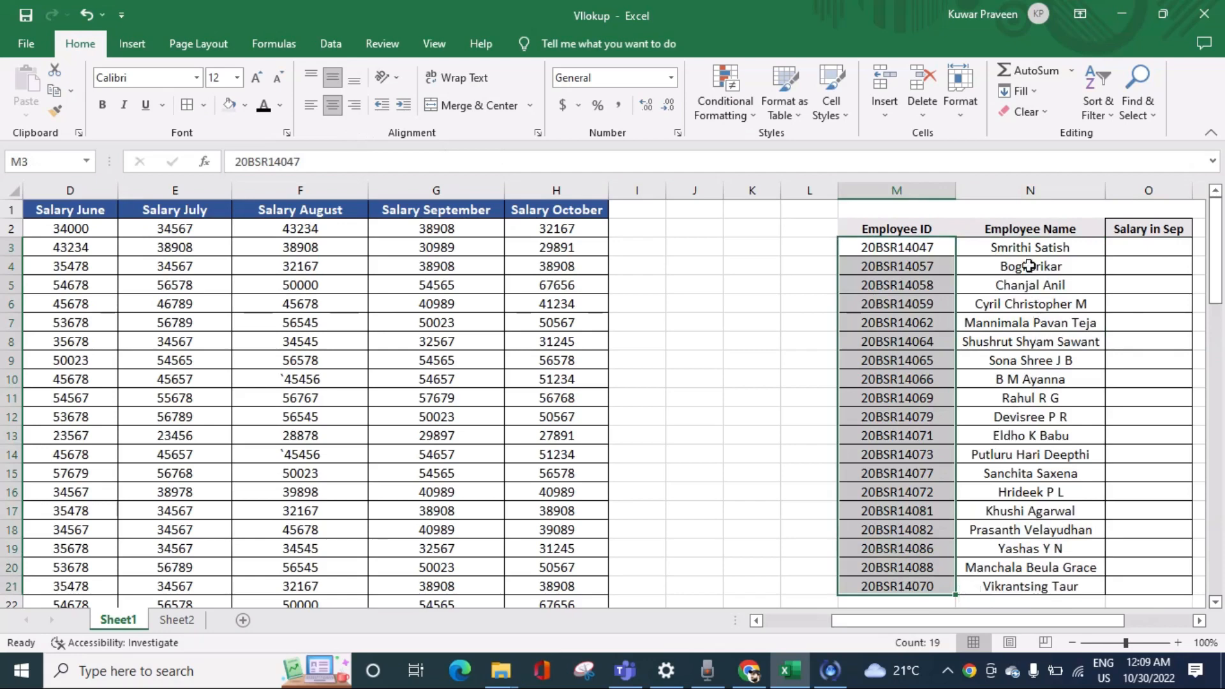
{"action": "left_click_drag", "start_coordinate": [1031, 247], "coordinate": [1053, 587]}
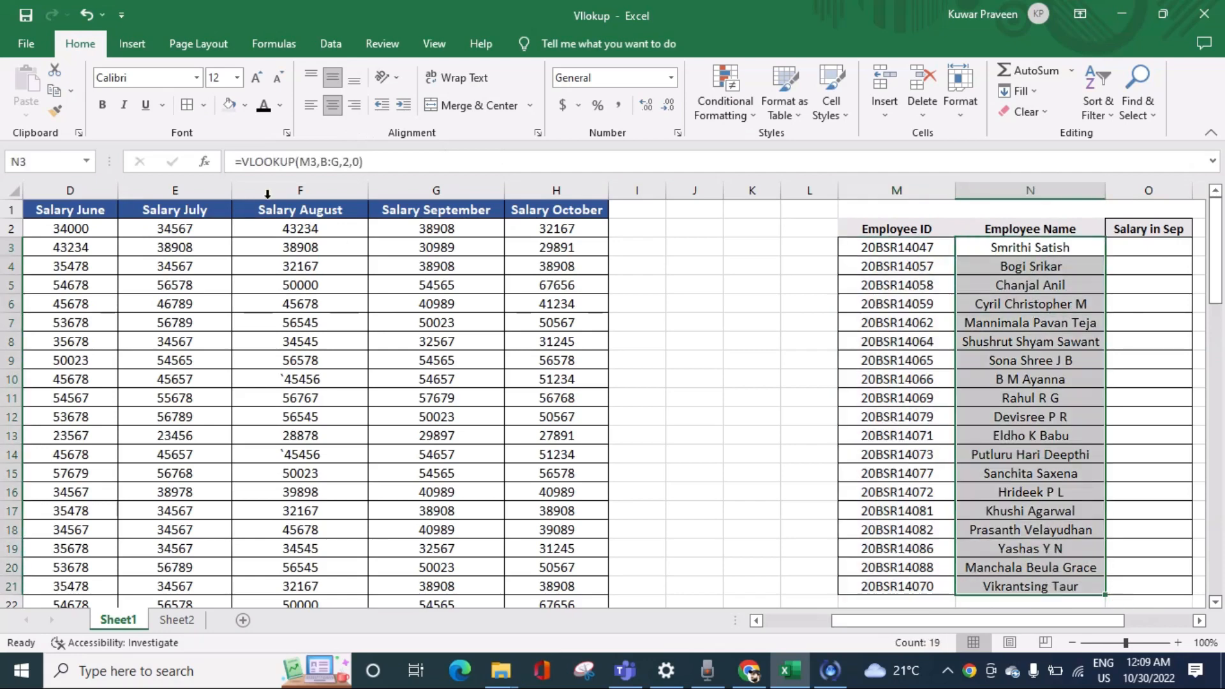
{"action": "left_click", "coordinate": [311, 105]}
{"action": "left_click", "coordinate": [1017, 251]}
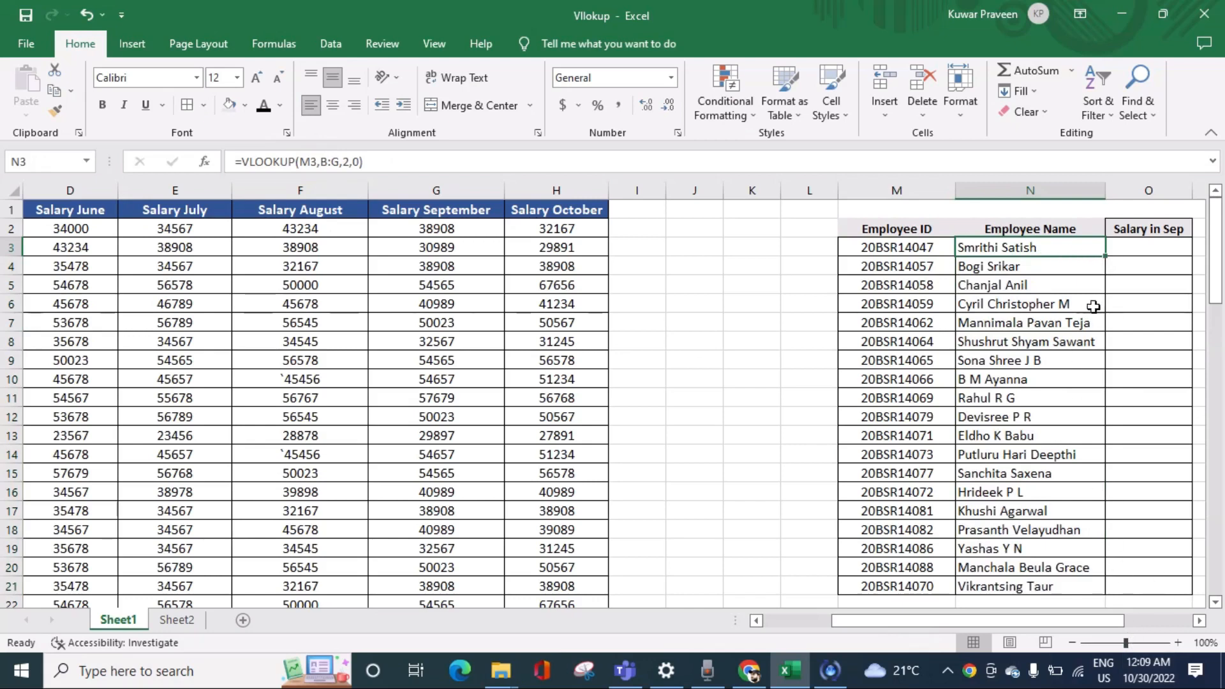
Step: Examine columns B to G, counting from Employee ID, to determine the column index of Salary September
{"action": "left_click", "coordinate": [1127, 249]}
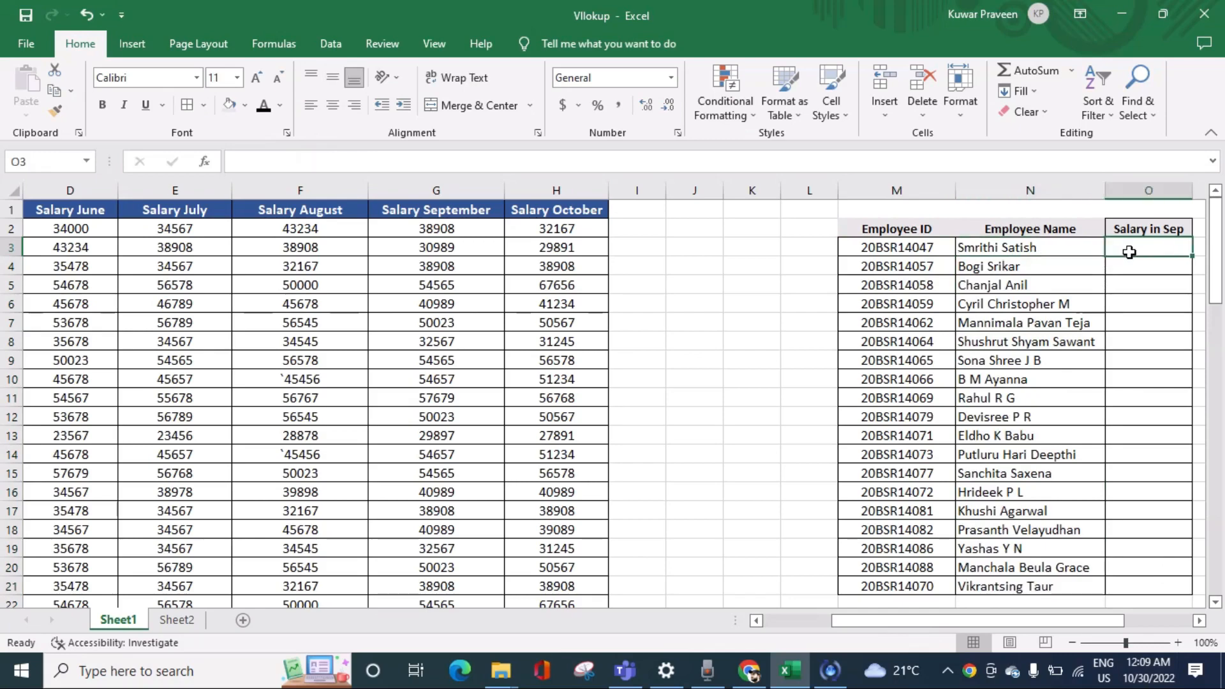
{"action": "left_click_drag", "start_coordinate": [1060, 621], "coordinate": [1083, 625]}
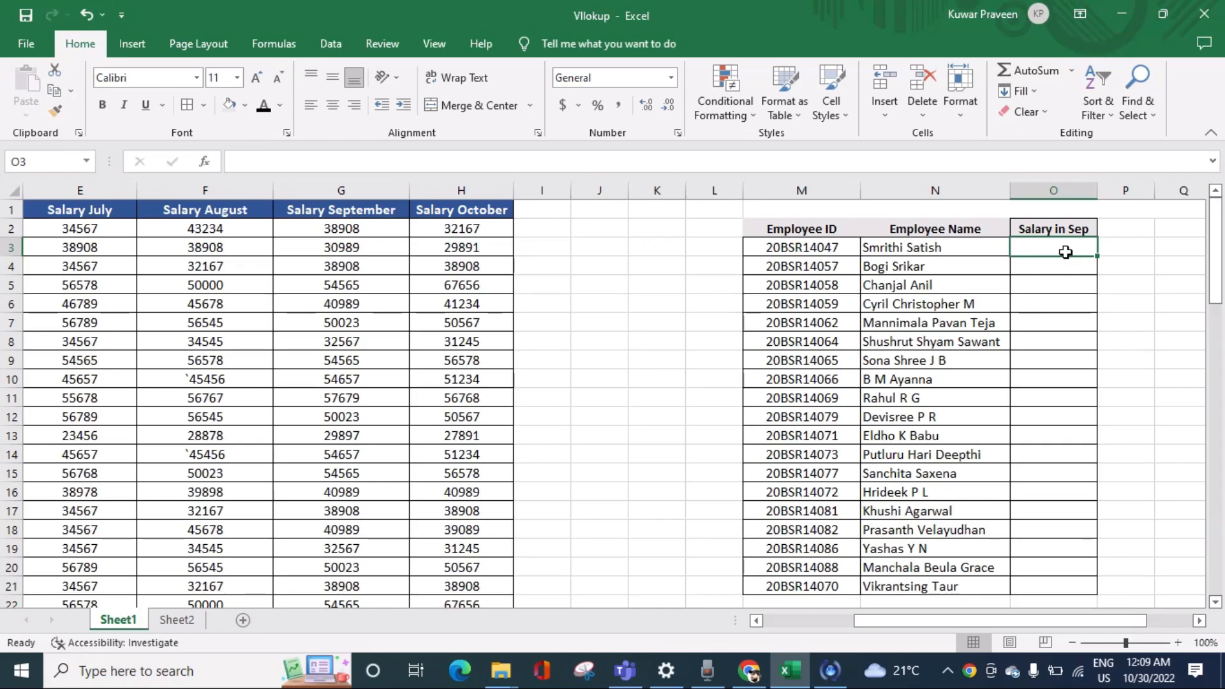
{"action": "scroll", "coordinate": [971, 623], "scroll_direction": "left", "scroll_amount": 3}
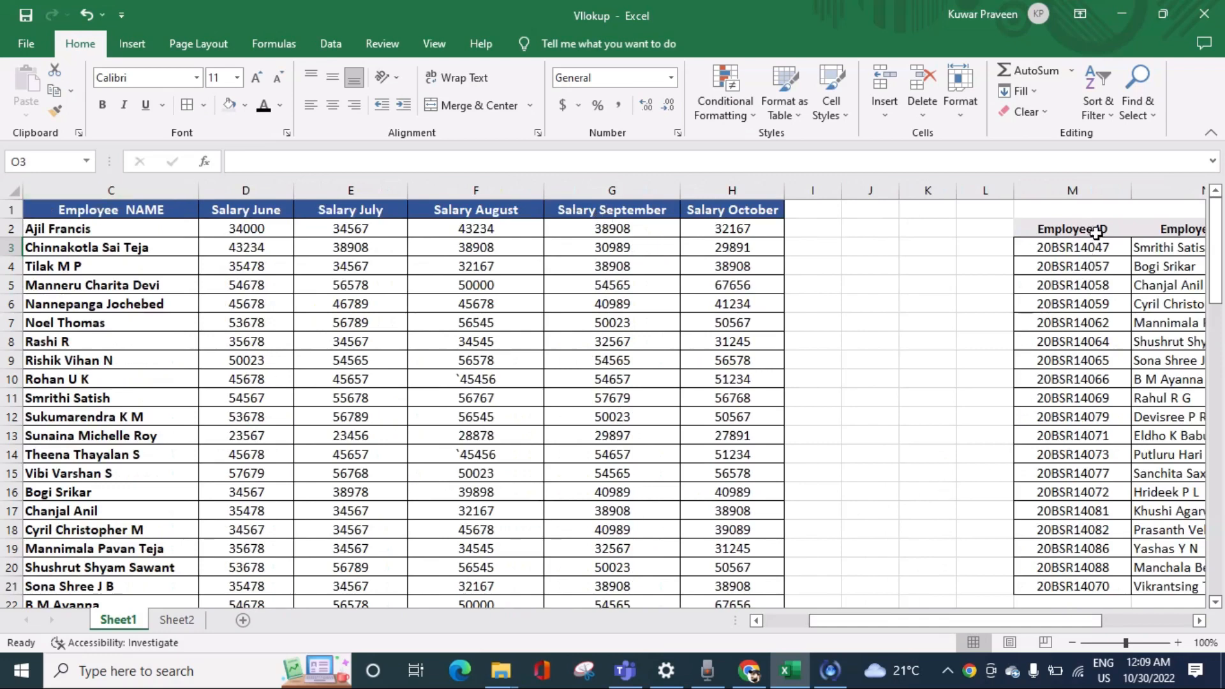
{"action": "left_click_drag", "start_coordinate": [909, 622], "coordinate": [837, 615]}
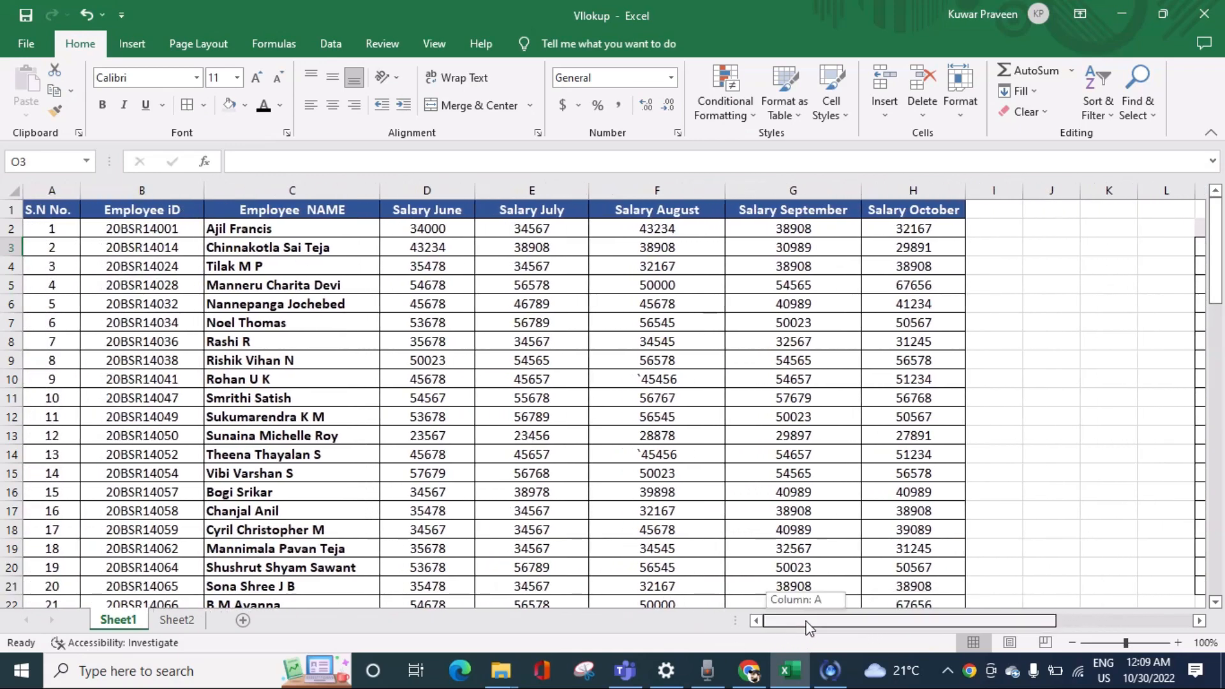
{"action": "left_click_drag", "start_coordinate": [161, 190], "coordinate": [787, 205]}
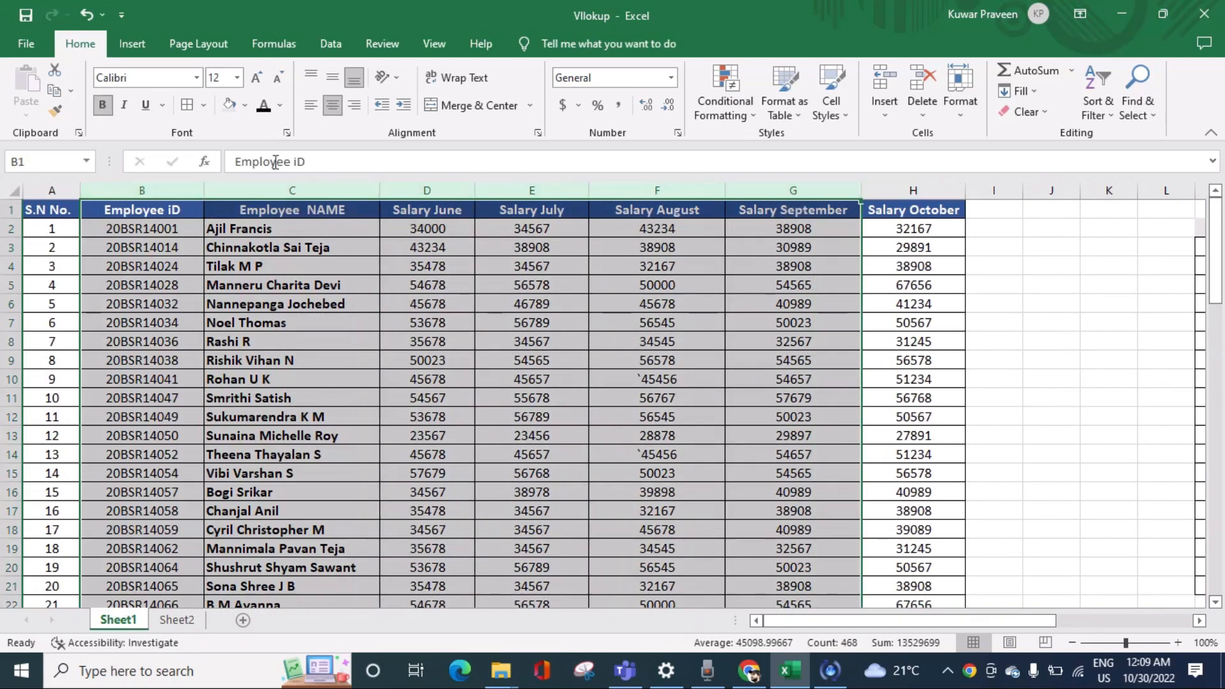
{"action": "left_click_drag", "start_coordinate": [170, 185], "coordinate": [780, 209]}
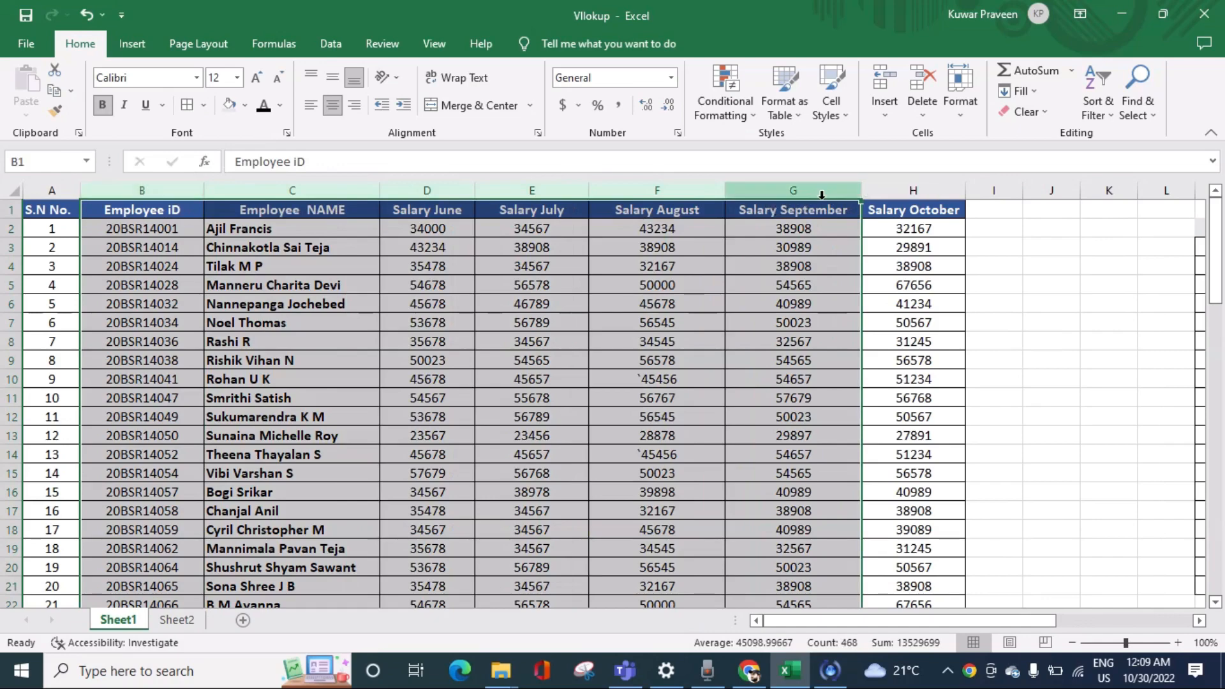
{"action": "left_click_drag", "start_coordinate": [172, 191], "coordinate": [739, 235]}
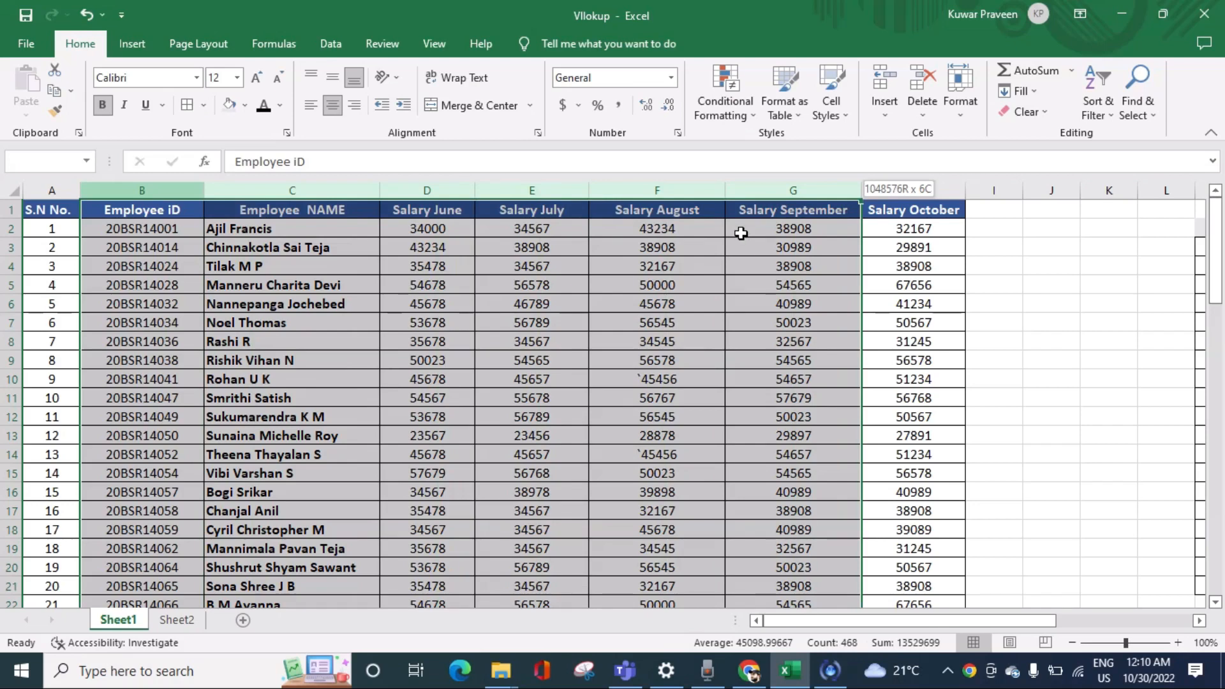
{"action": "left_click_drag", "start_coordinate": [740, 234], "coordinate": [741, 233]}
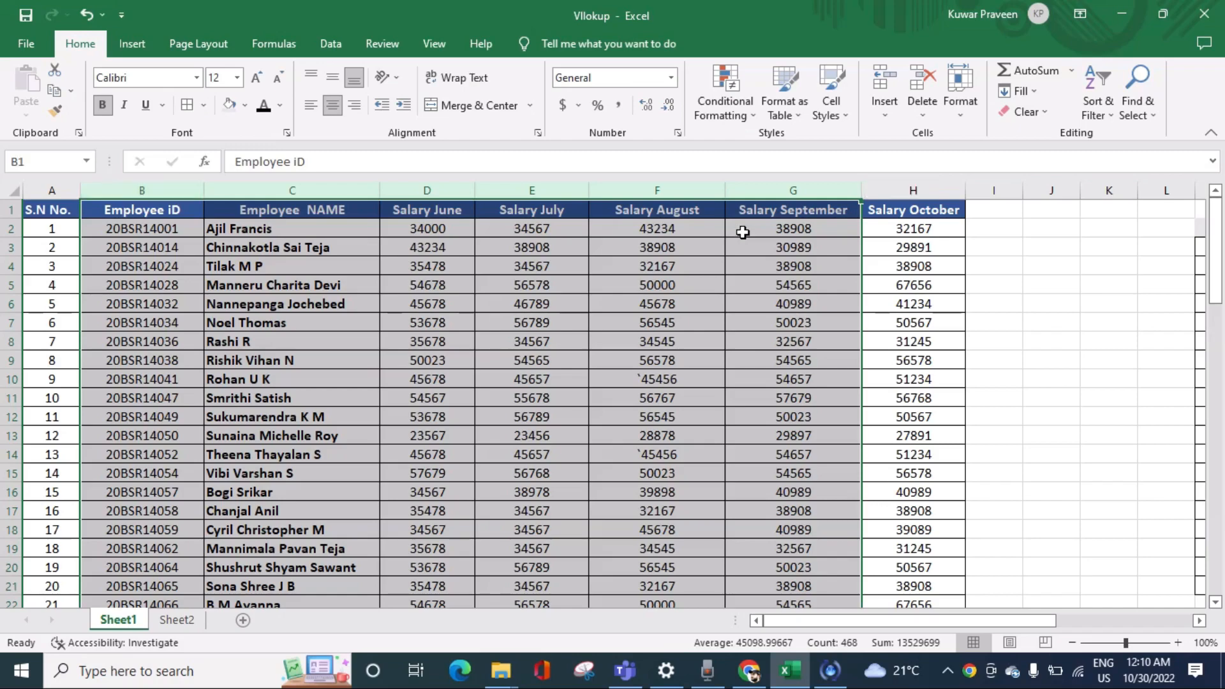
Step: Start a VLOOKUP formula in O3 under Salary in Sep with M3 as the lookup value
{"action": "left_click_drag", "start_coordinate": [831, 624], "coordinate": [957, 562]}
{"action": "left_click", "coordinate": [836, 248]}
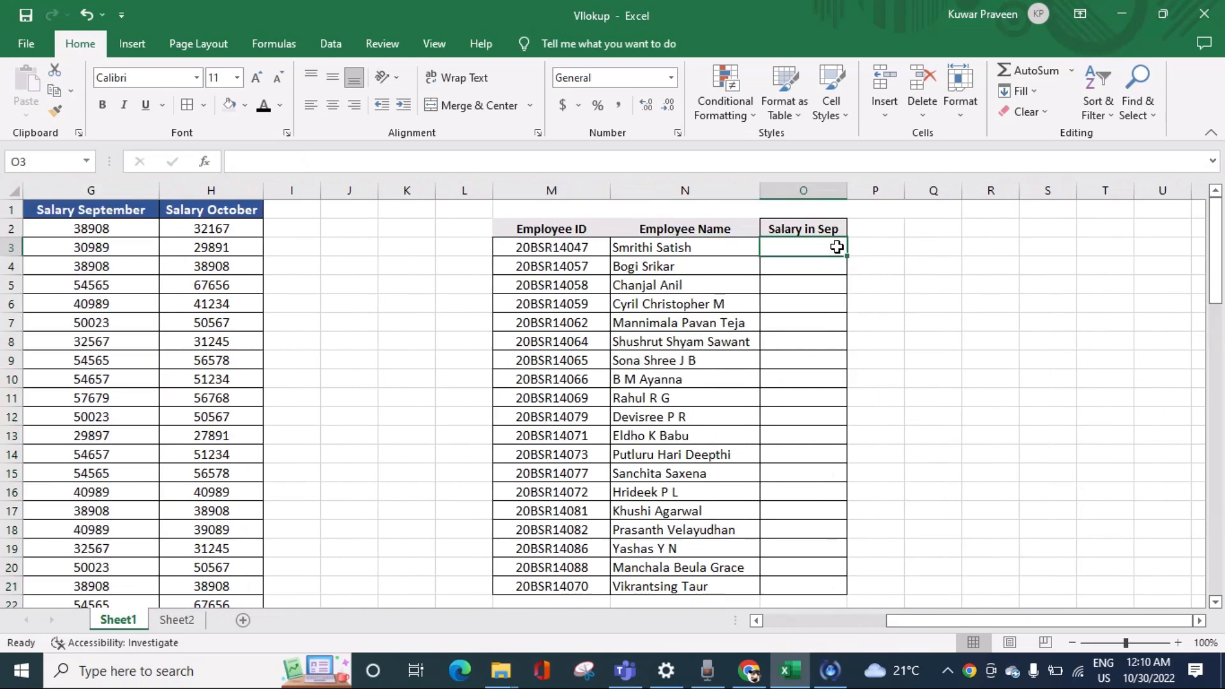
{"action": "type", "text": "=vl"}
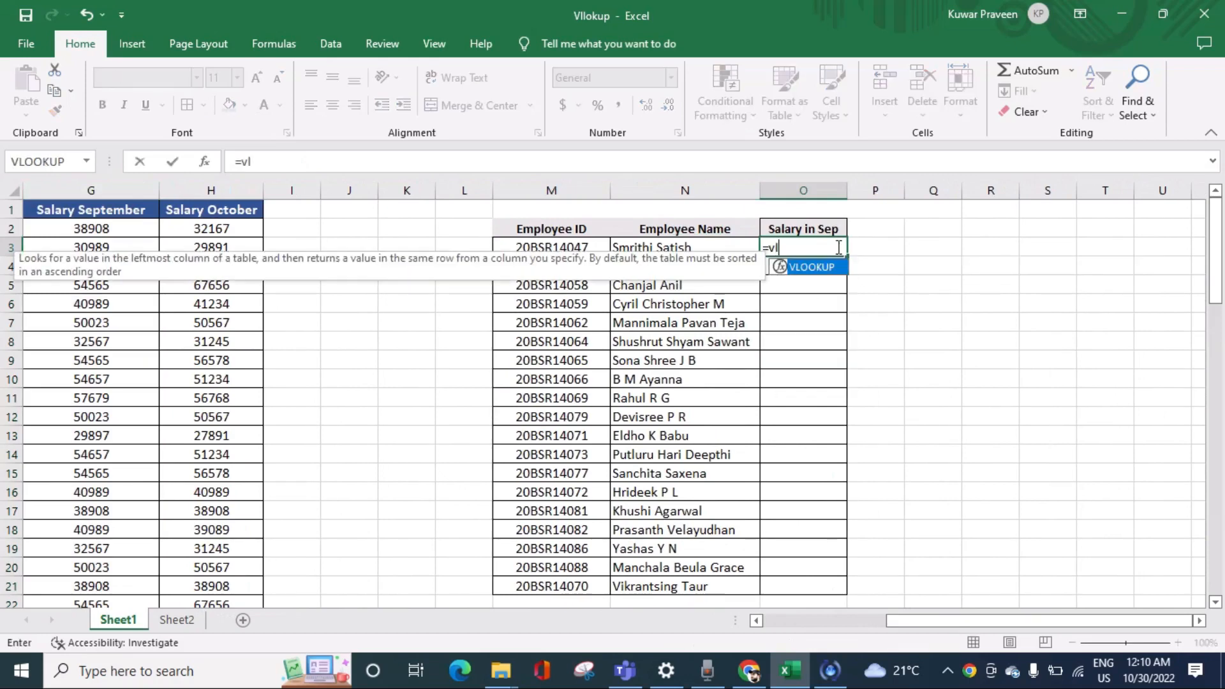
{"action": "key", "text": "Tab"}
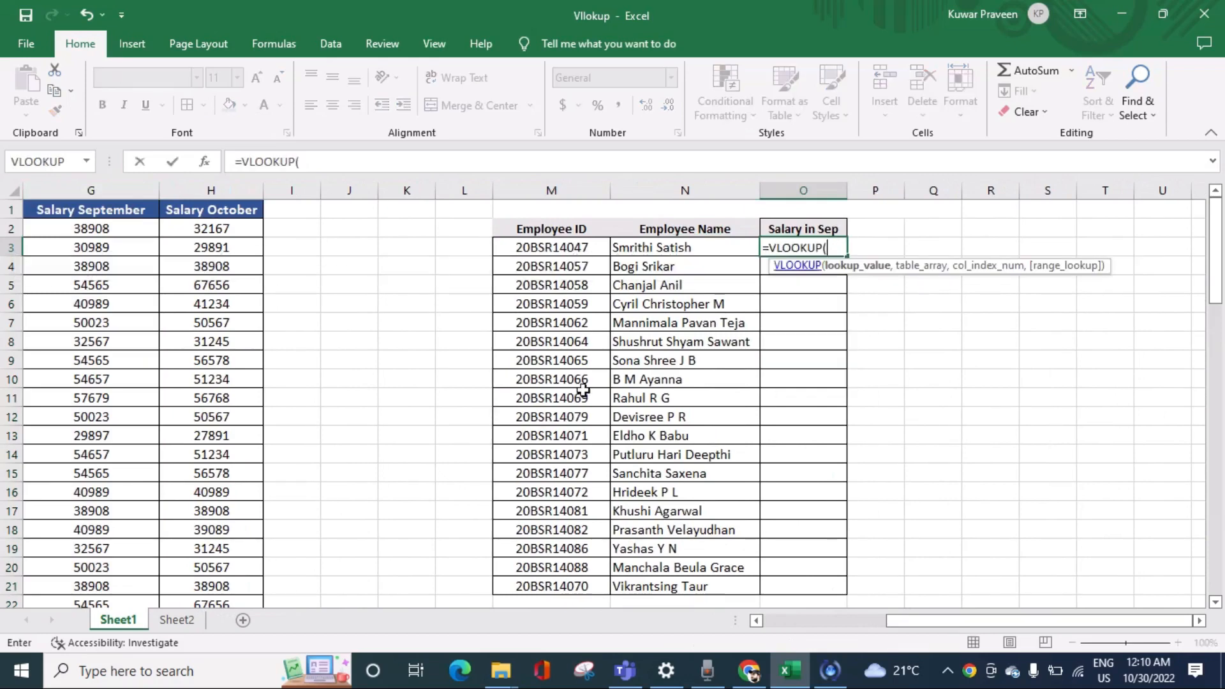
{"action": "left_click", "coordinate": [596, 247]}
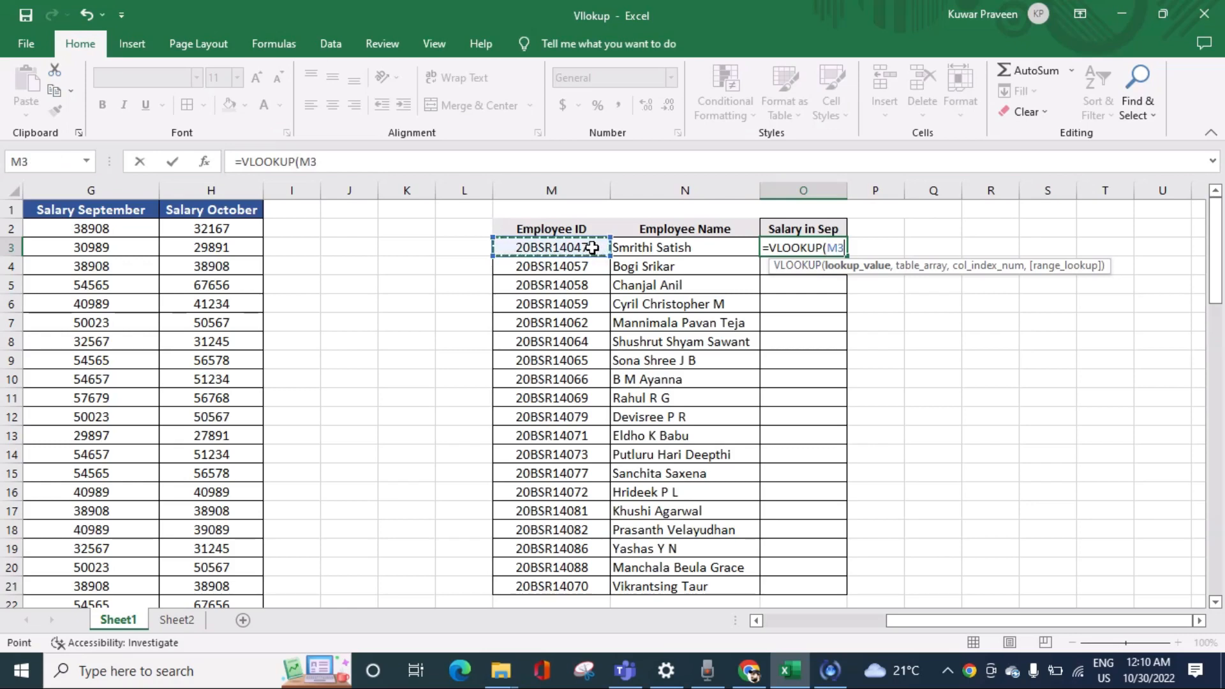
Step: Complete the VLOOKUP formula in O3 with table array B:G, column index 6 and range lookup 0
{"action": "type", "text": ","}
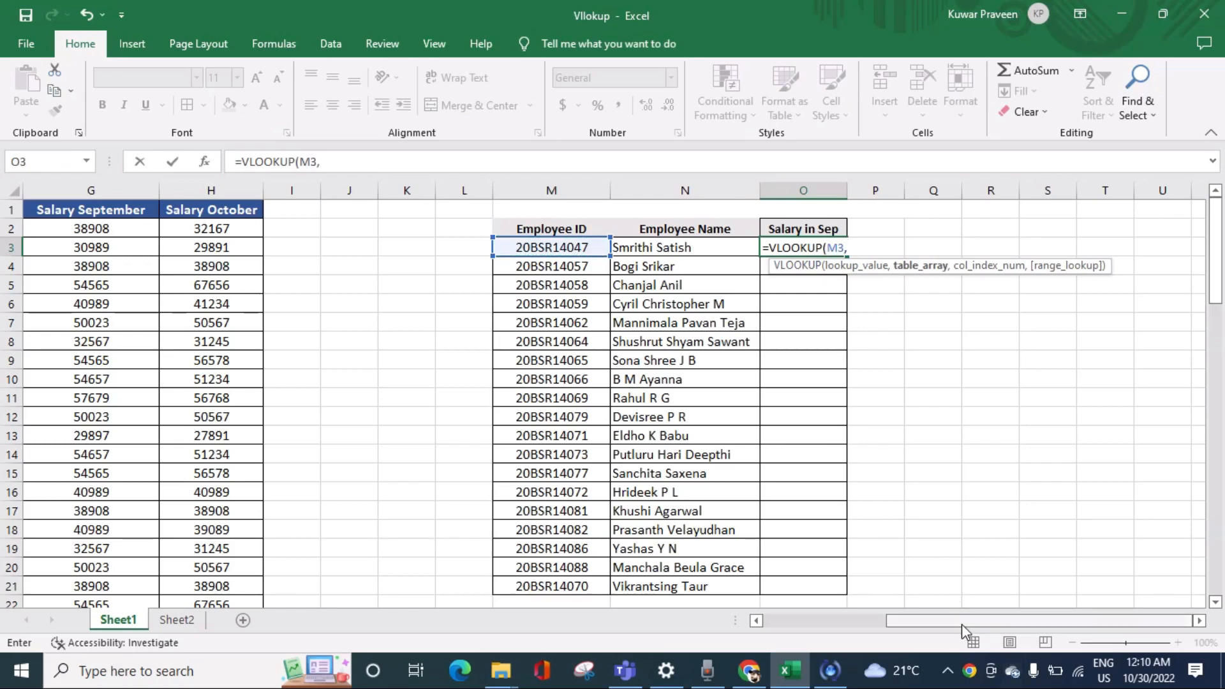
{"action": "type", "text": "B:G"}
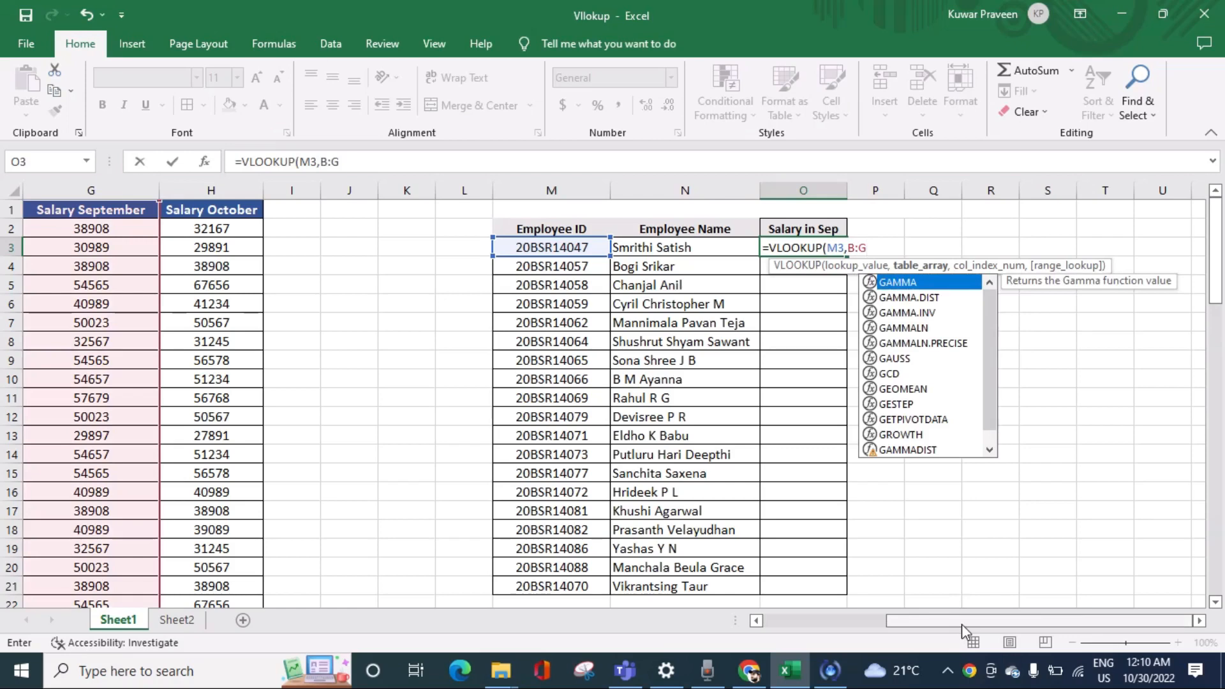
{"action": "type", "text": ","}
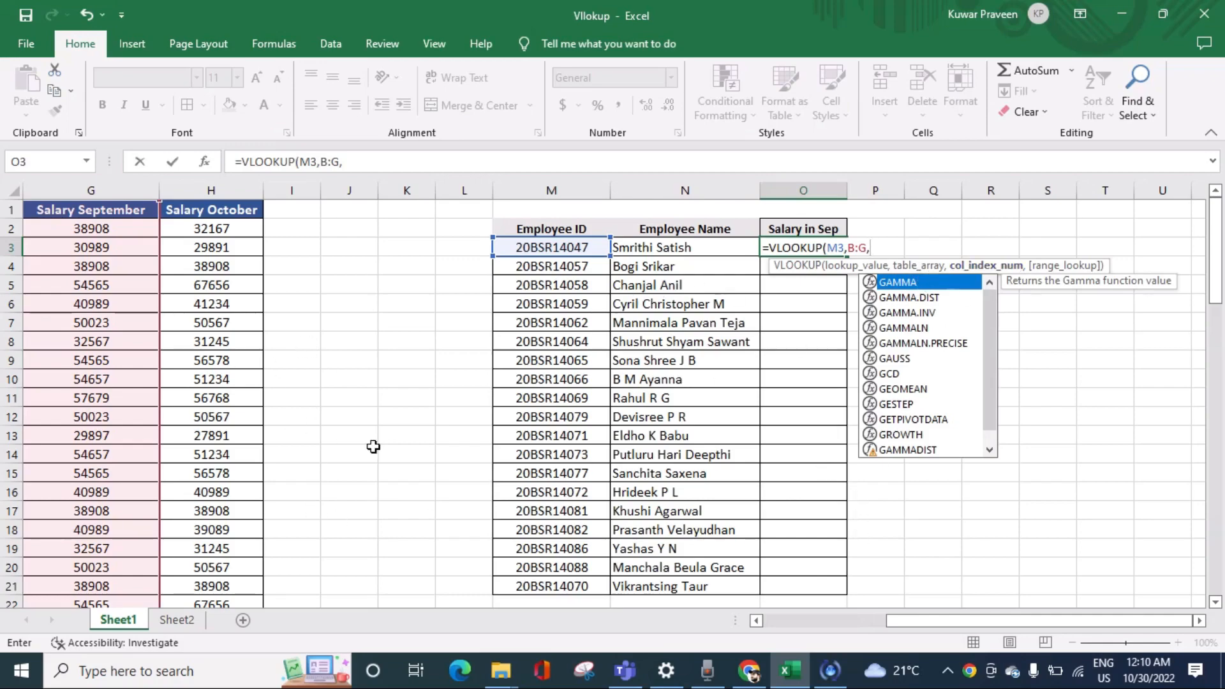
{"action": "left_click_drag", "start_coordinate": [912, 624], "coordinate": [804, 642]}
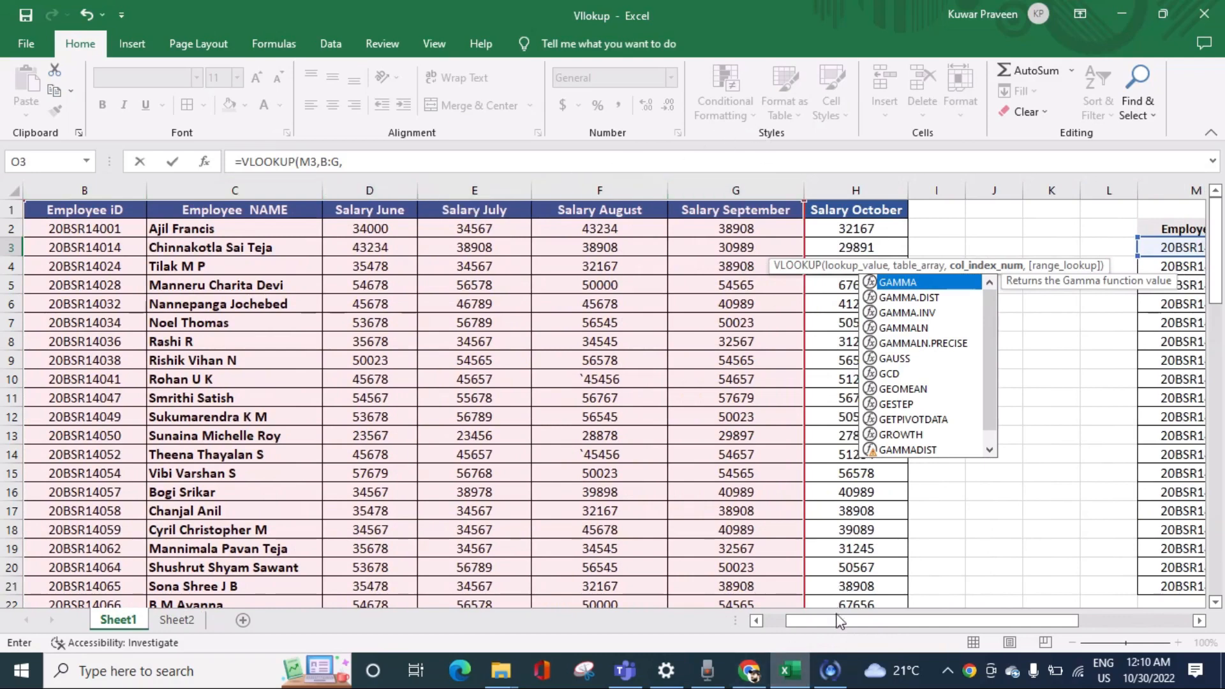
{"action": "left_click_drag", "start_coordinate": [833, 621], "coordinate": [513, 300]}
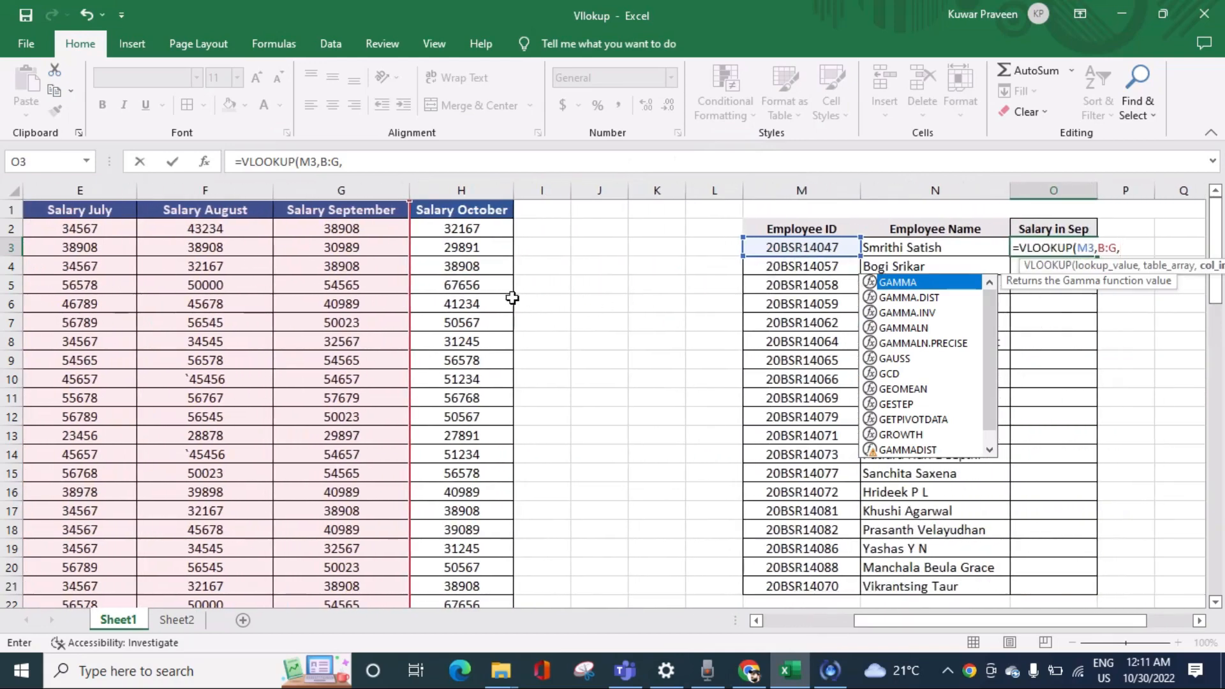
{"action": "left_click", "coordinate": [416, 162]}
{"action": "type", "text": "6"}
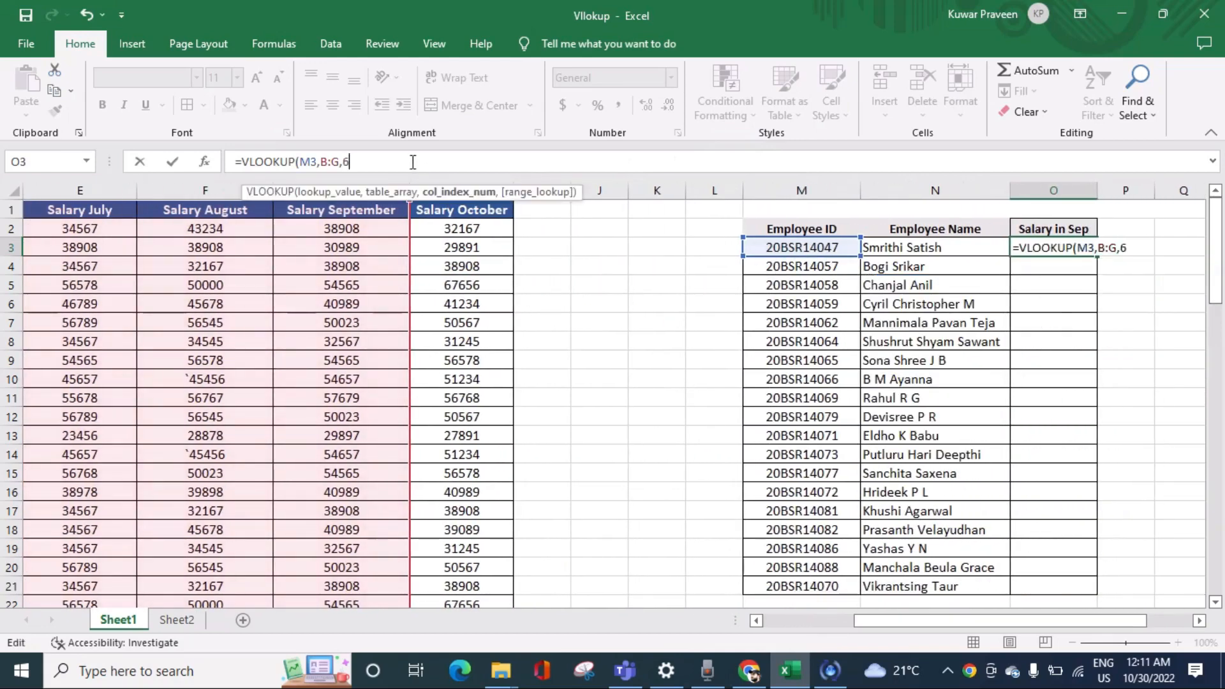
{"action": "type", "text": ",0"}
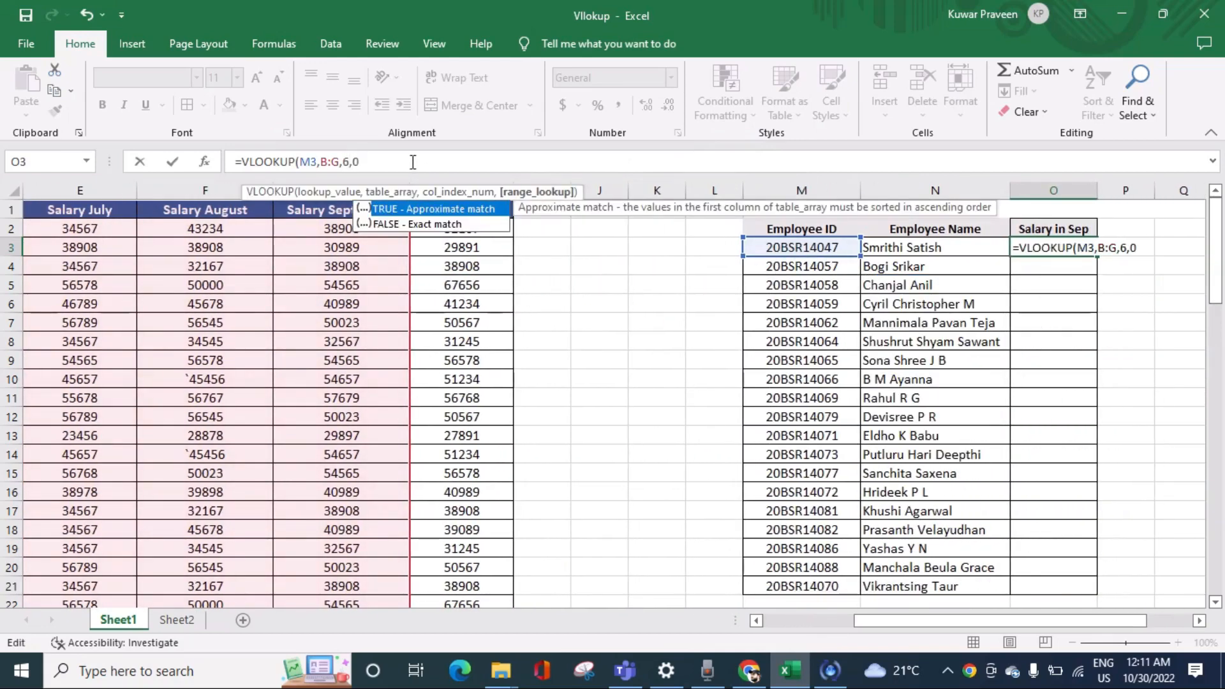
{"action": "key", "text": "Return"}
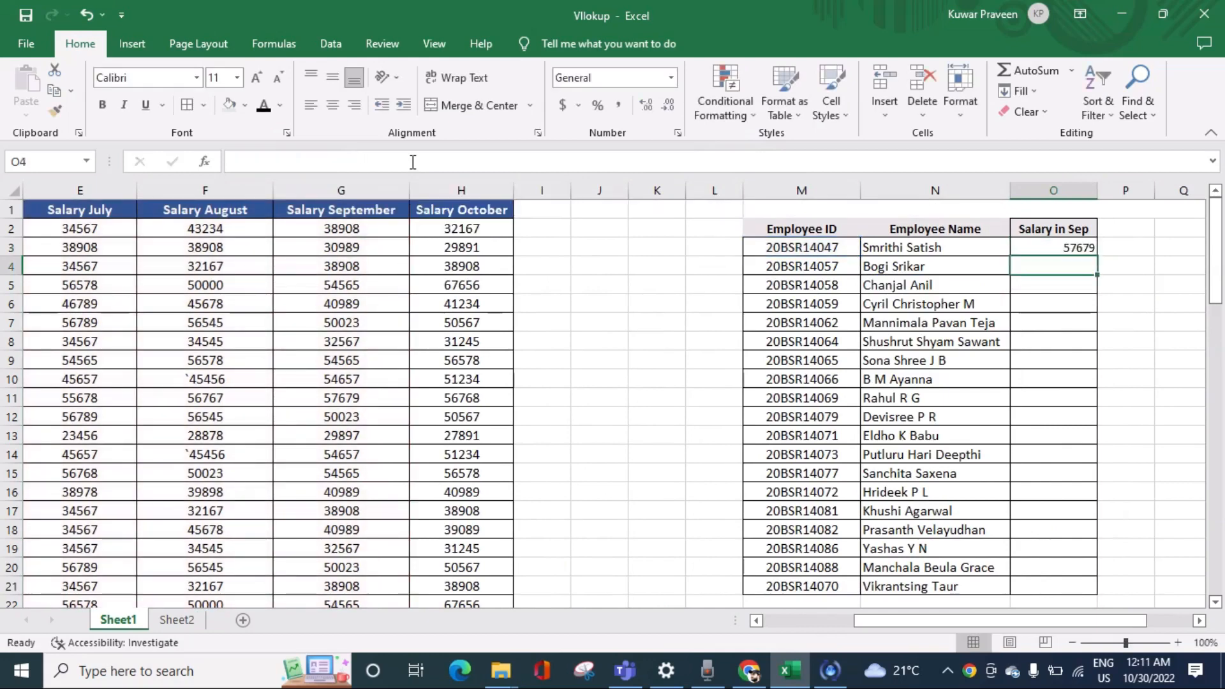
Step: Fill the O3 salary formula down through O21
{"action": "left_click", "coordinate": [1085, 245]}
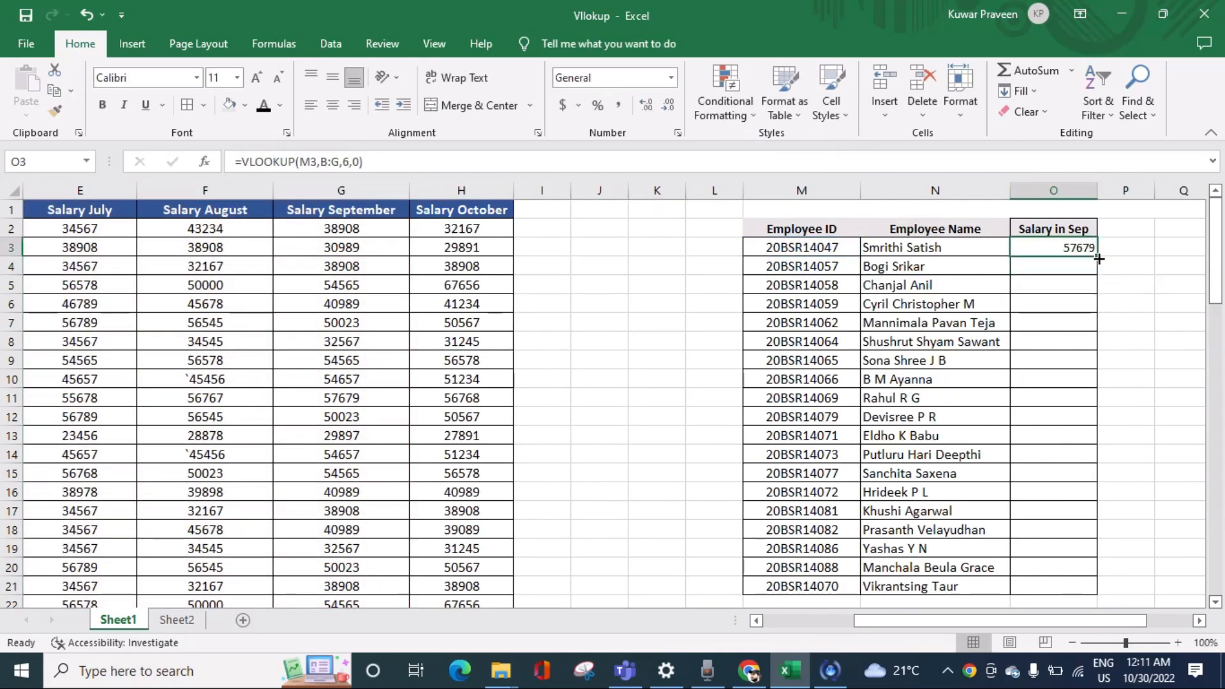
{"action": "double_click", "coordinate": [1098, 258]}
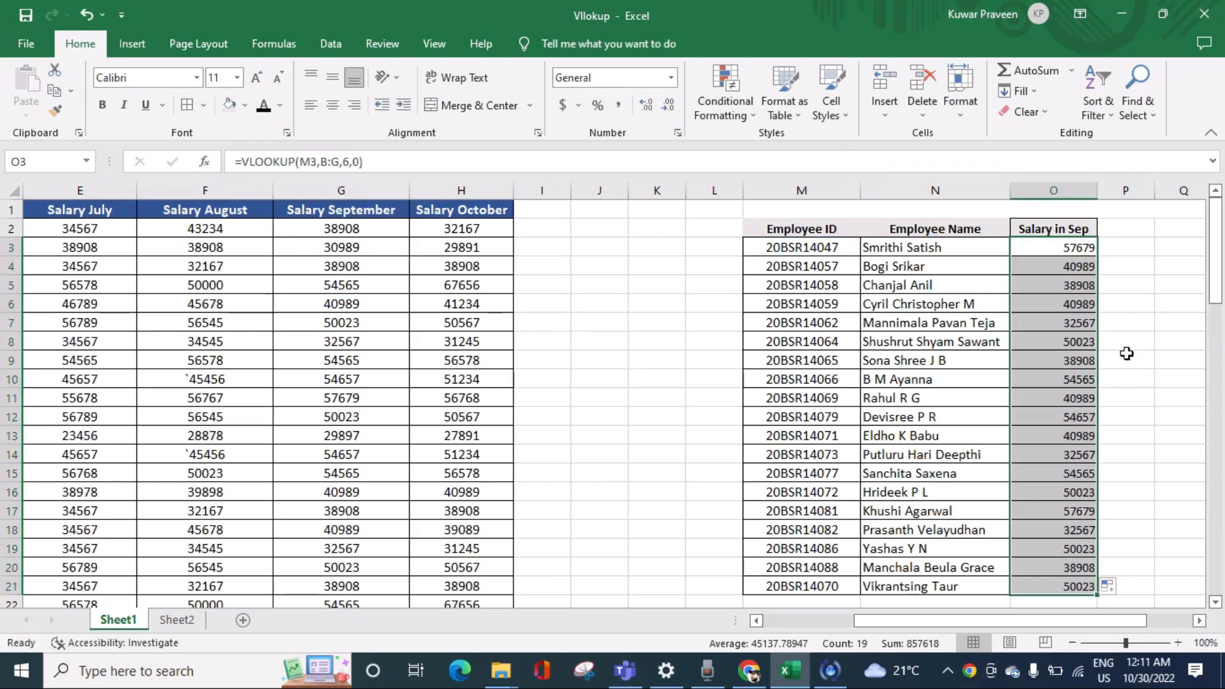
{"action": "scroll", "coordinate": [1124, 358], "scroll_direction": "down", "scroll_amount": 1}
{"action": "scroll", "coordinate": [1098, 351], "scroll_direction": "up", "scroll_amount": 1}
Step: Center the contents of N3:O21 horizontally, and left-align the employee names in N3:N21 again
{"action": "left_click", "coordinate": [944, 250]}
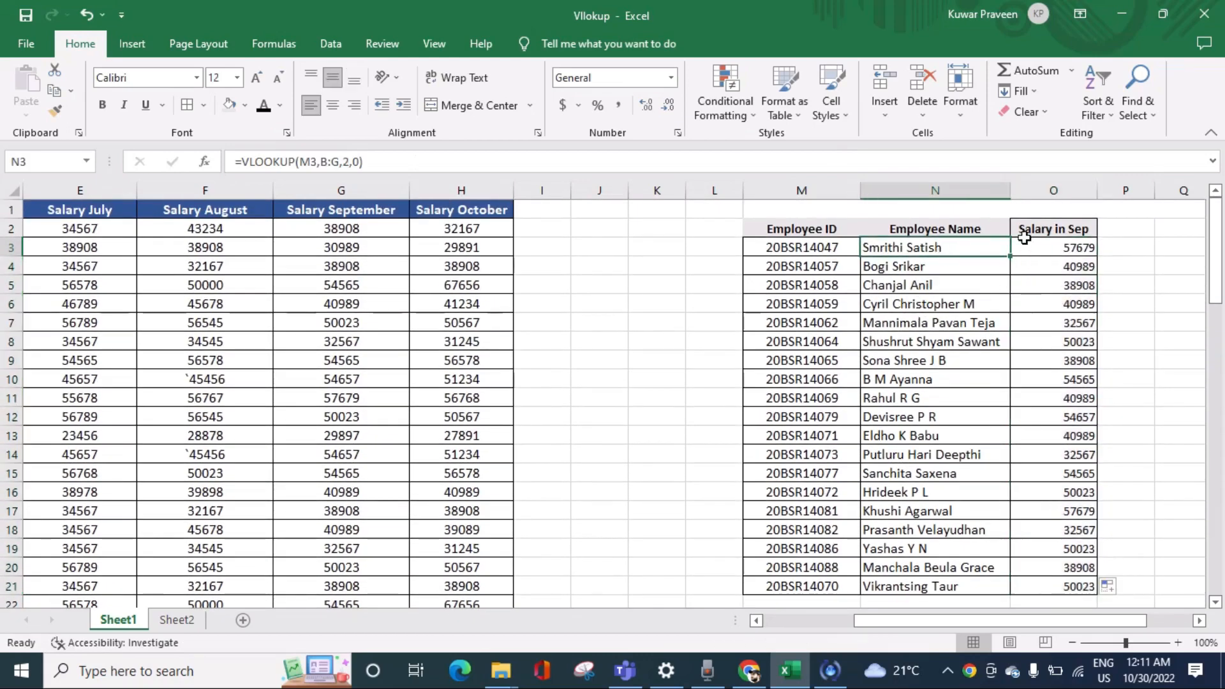
{"action": "left_click_drag", "start_coordinate": [979, 246], "coordinate": [1015, 578]}
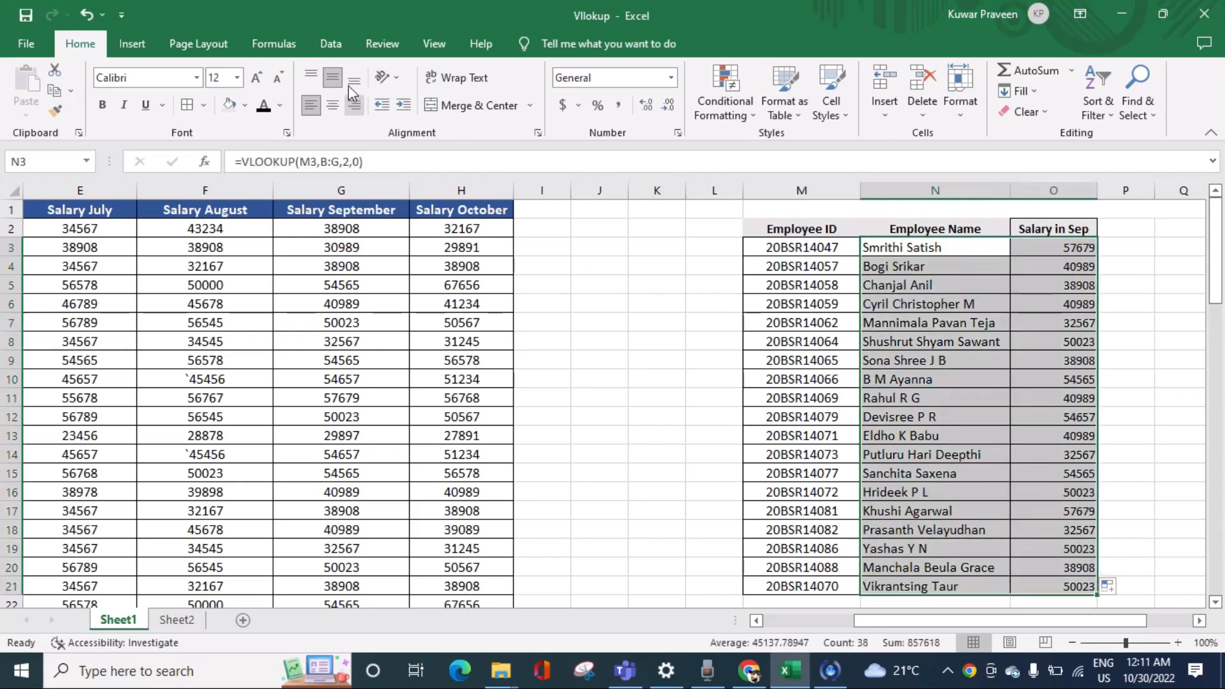
{"action": "left_click", "coordinate": [333, 104]}
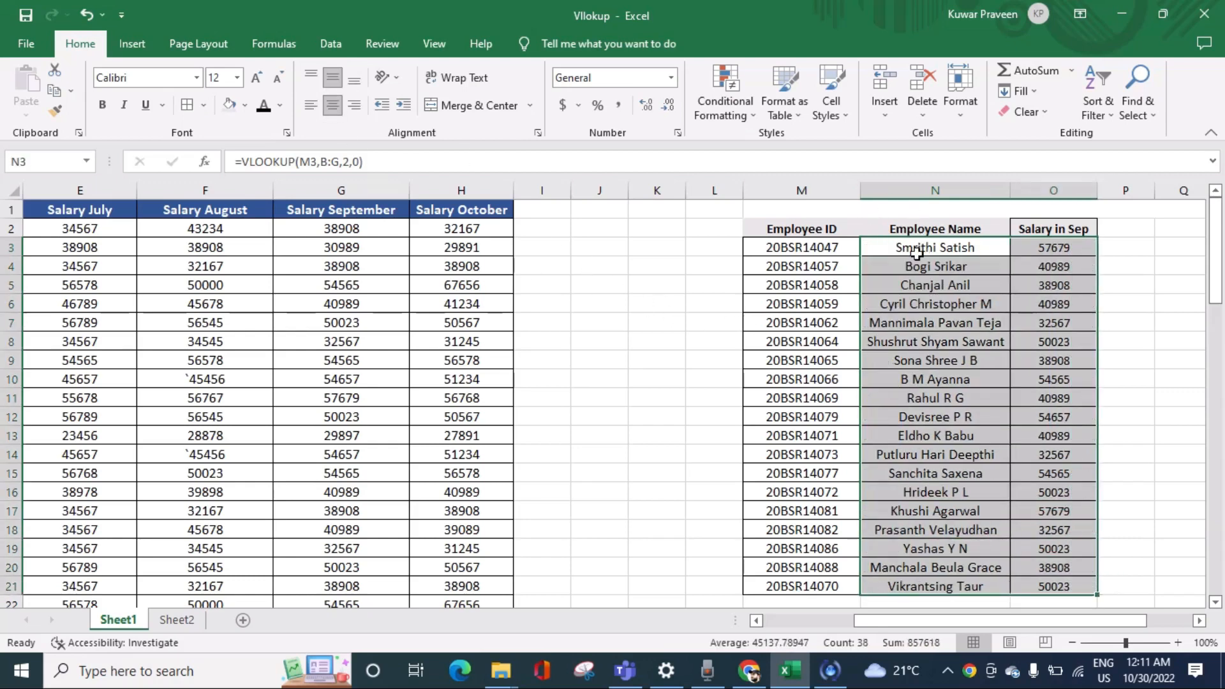
{"action": "left_click_drag", "start_coordinate": [917, 253], "coordinate": [907, 580]}
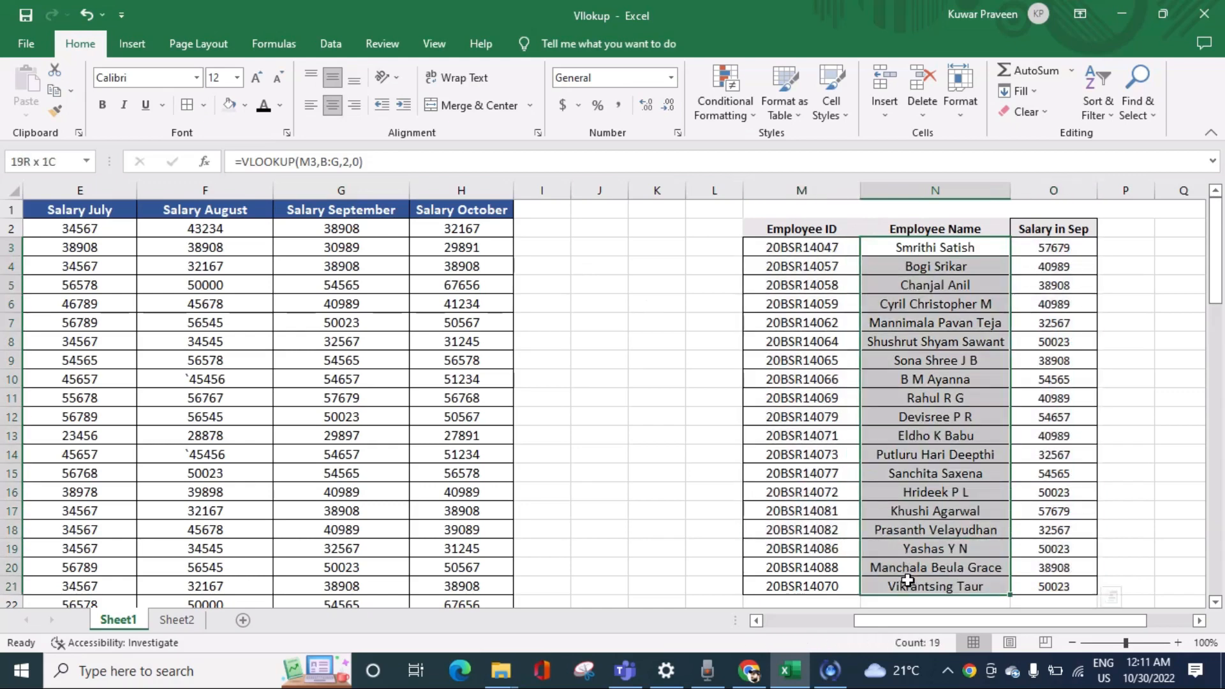
{"action": "left_click", "coordinate": [311, 104]}
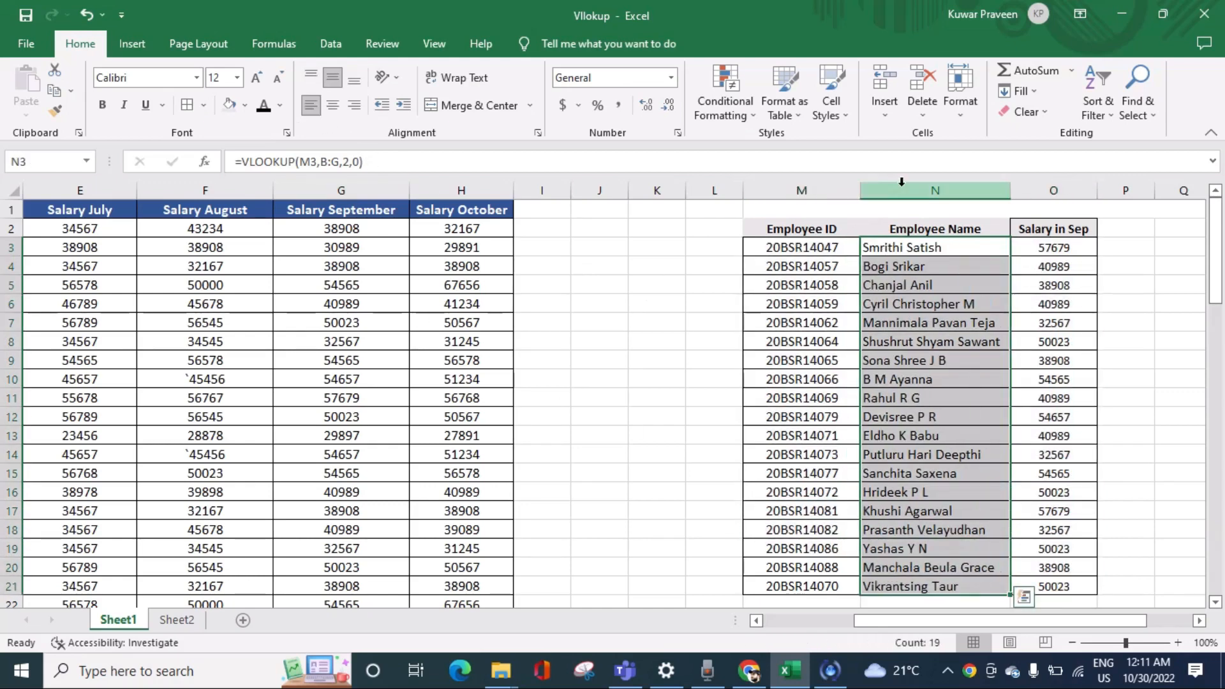
{"action": "left_click", "coordinate": [998, 249]}
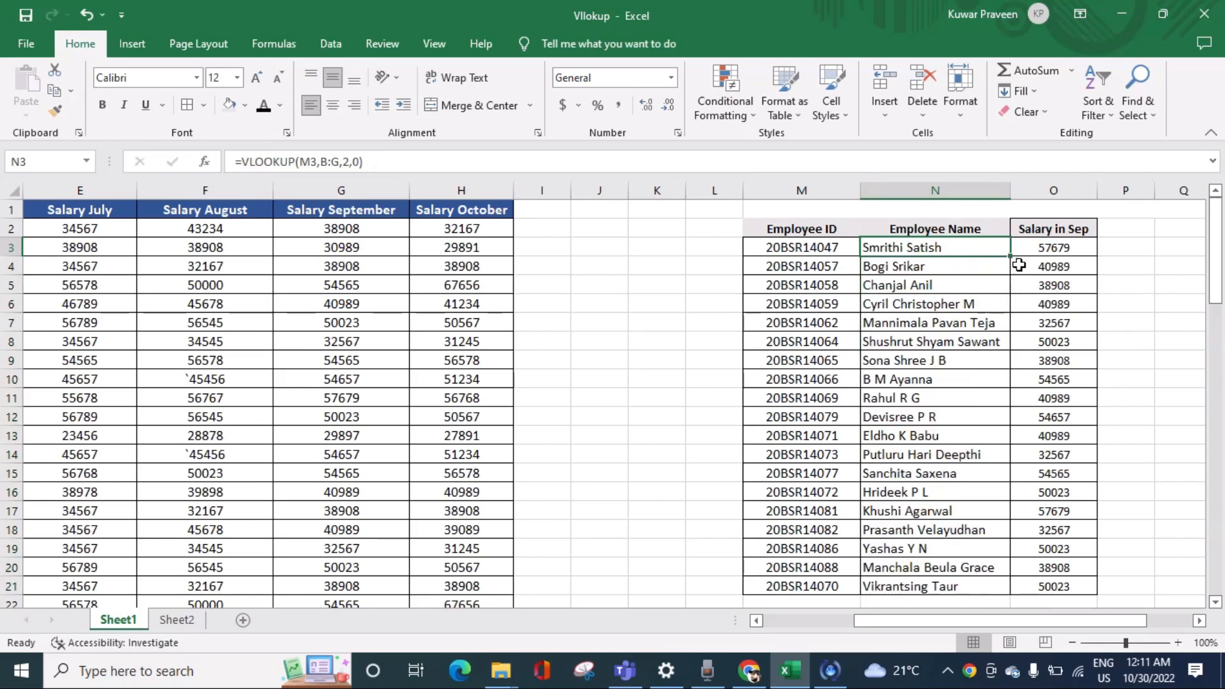
Step: Select the lookup table's header cells M2:O2
{"action": "left_click", "coordinate": [1040, 229]}
{"action": "left_click", "coordinate": [849, 230]}
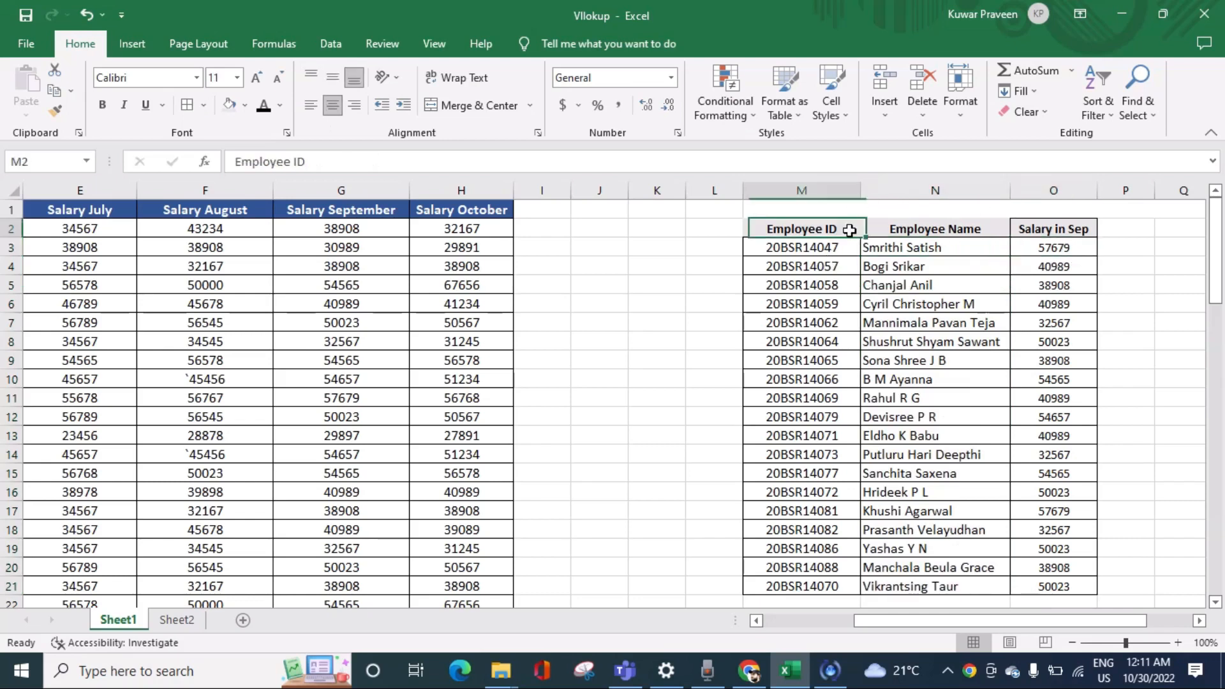
{"action": "left_click_drag", "start_coordinate": [849, 231], "coordinate": [1031, 231]}
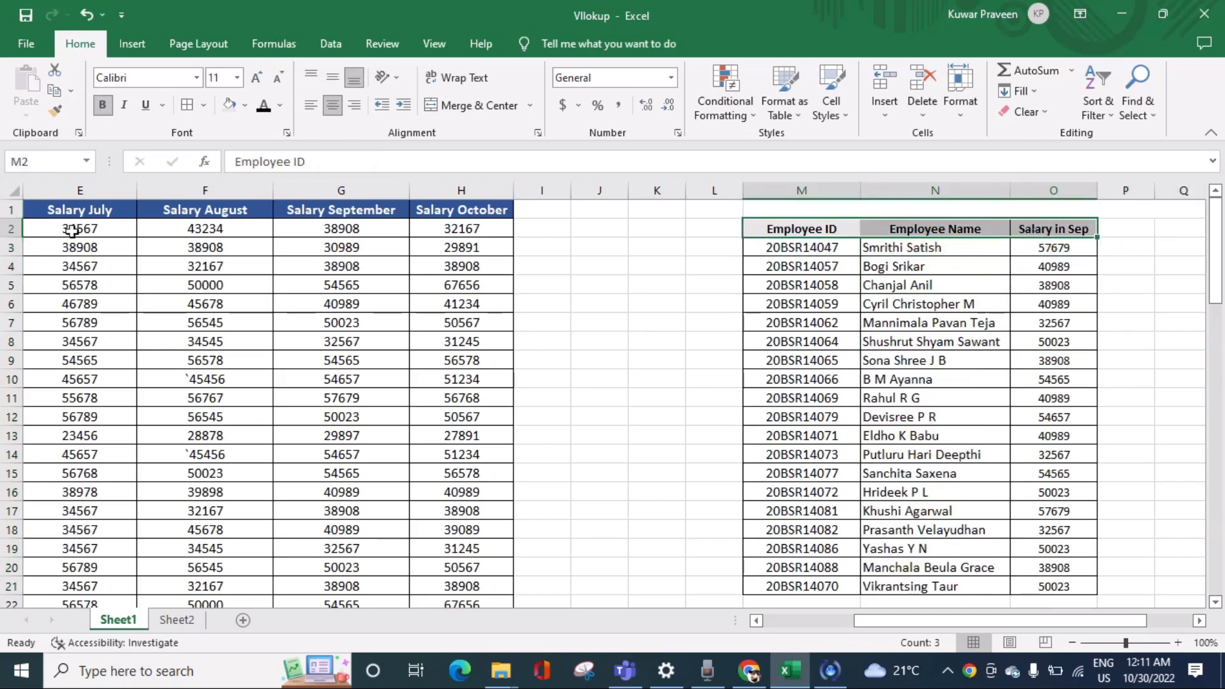